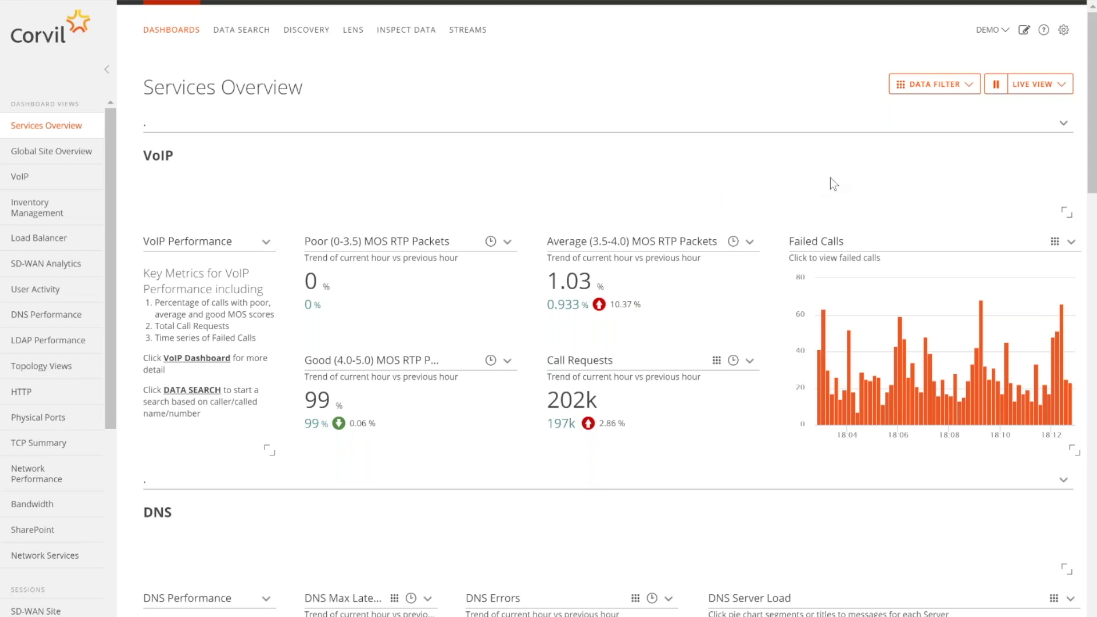
Step: Examine the VoIP, DNS, Authentication and LDAP metrics on the Services Overview dashboard
scroll(487, 421, down, 3)
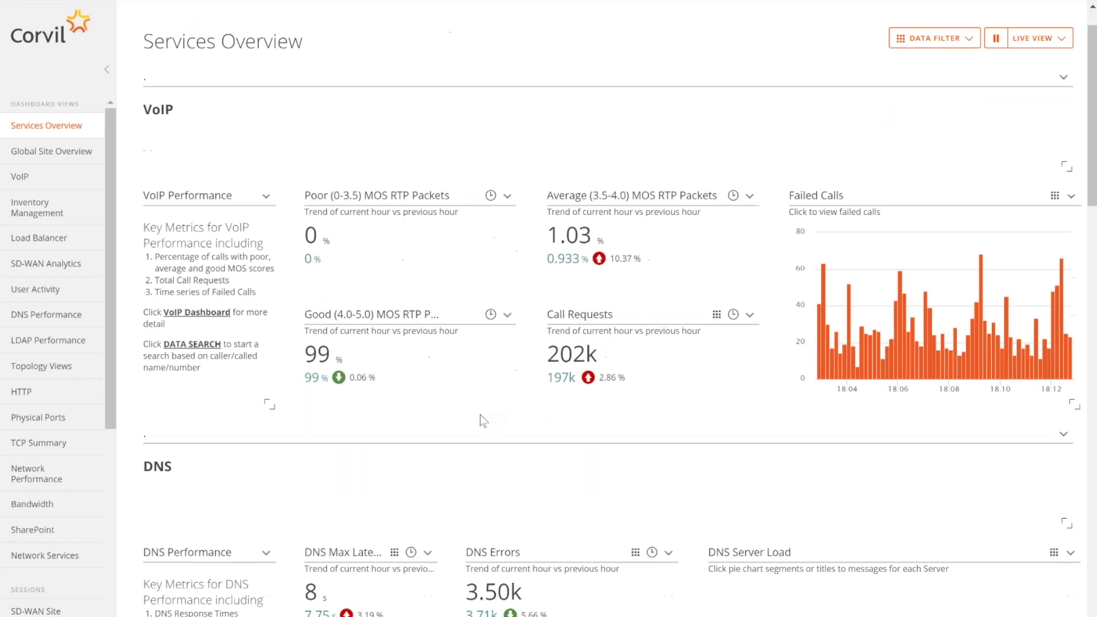
scroll(469, 429, down, 10)
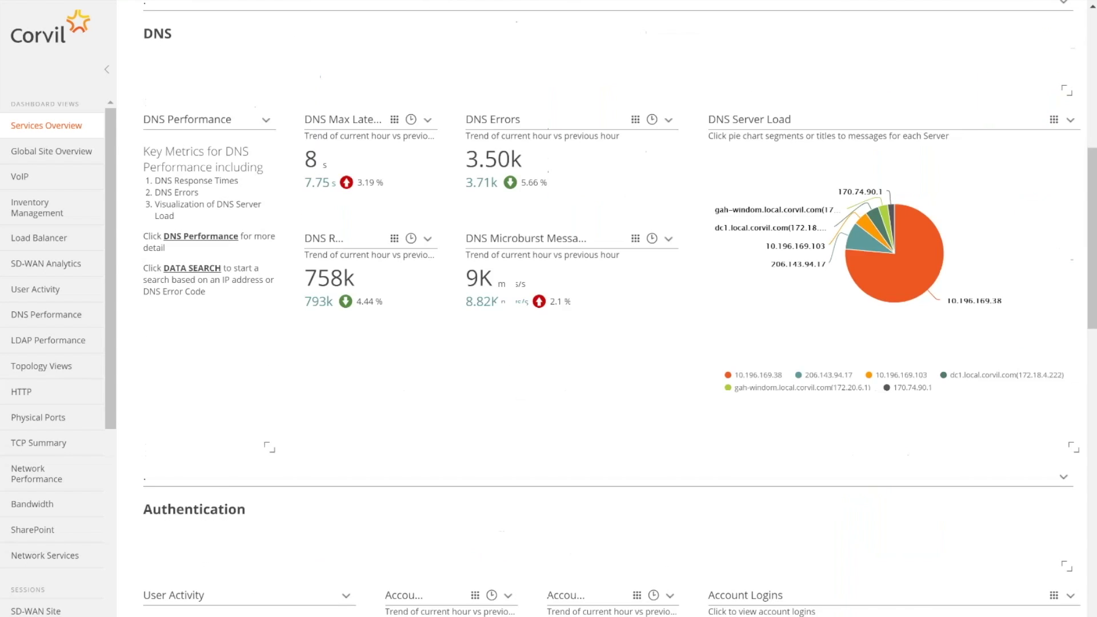
scroll(468, 429, down, 8)
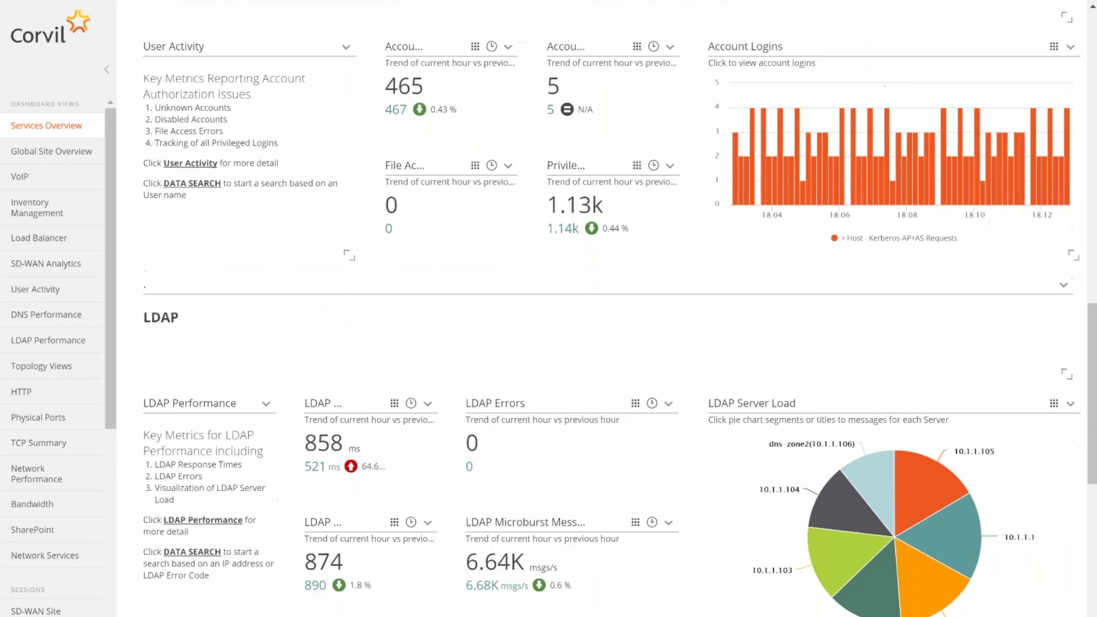
scroll(468, 430, up, 4)
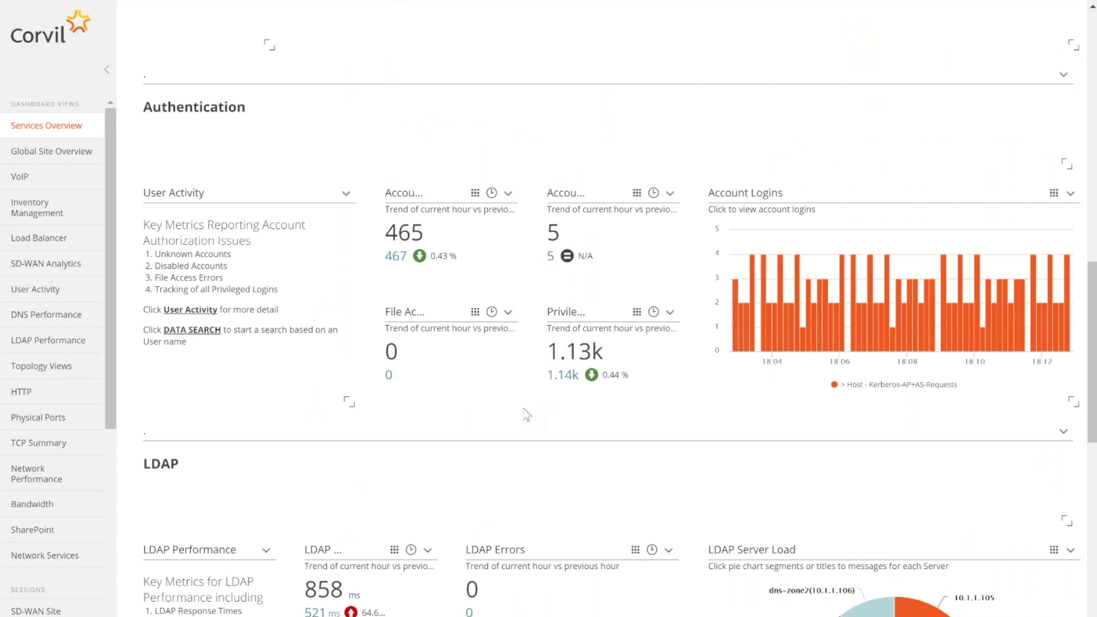
scroll(526, 415, up, 13)
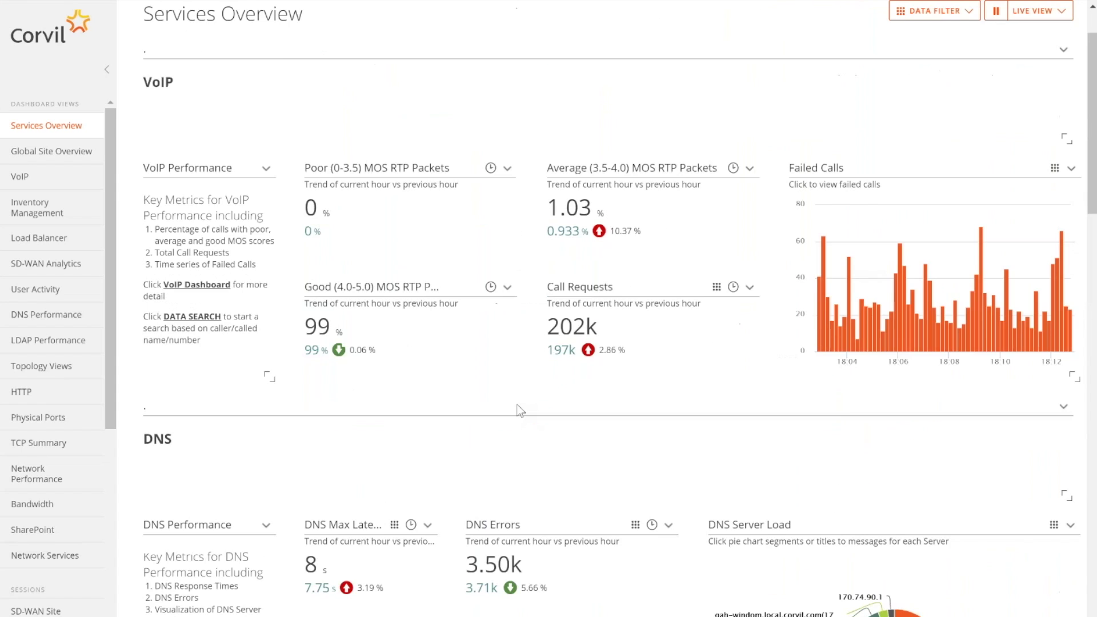
scroll(519, 410, up, 2)
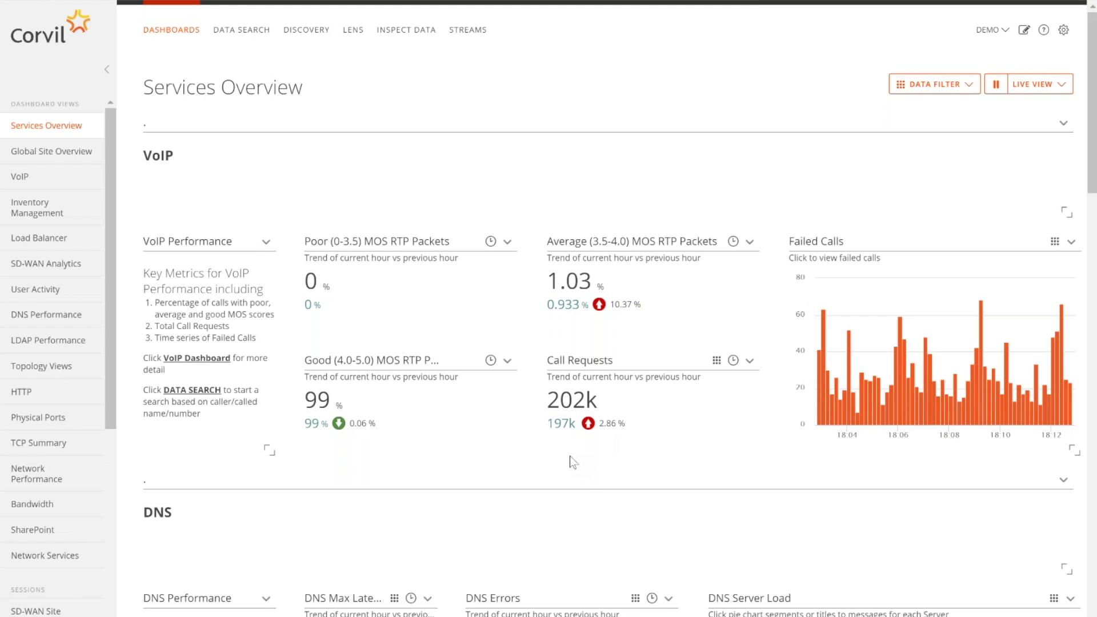
Step: Open the VOIP view in Streams and look over its list of call events
drag(22, 177, 444, 147)
click(477, 33)
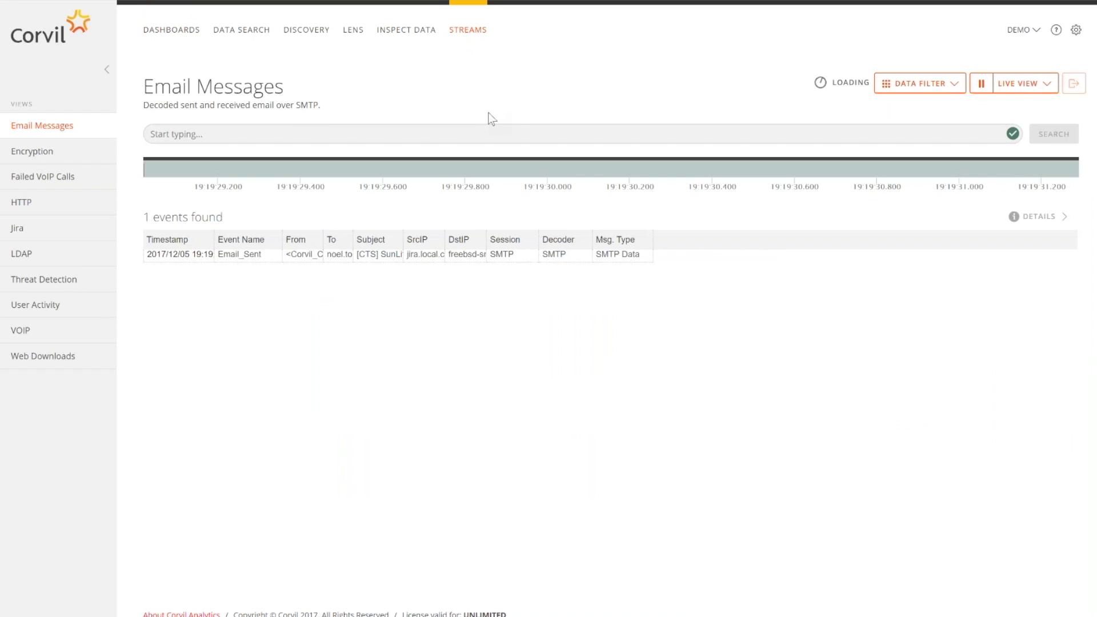
click(28, 335)
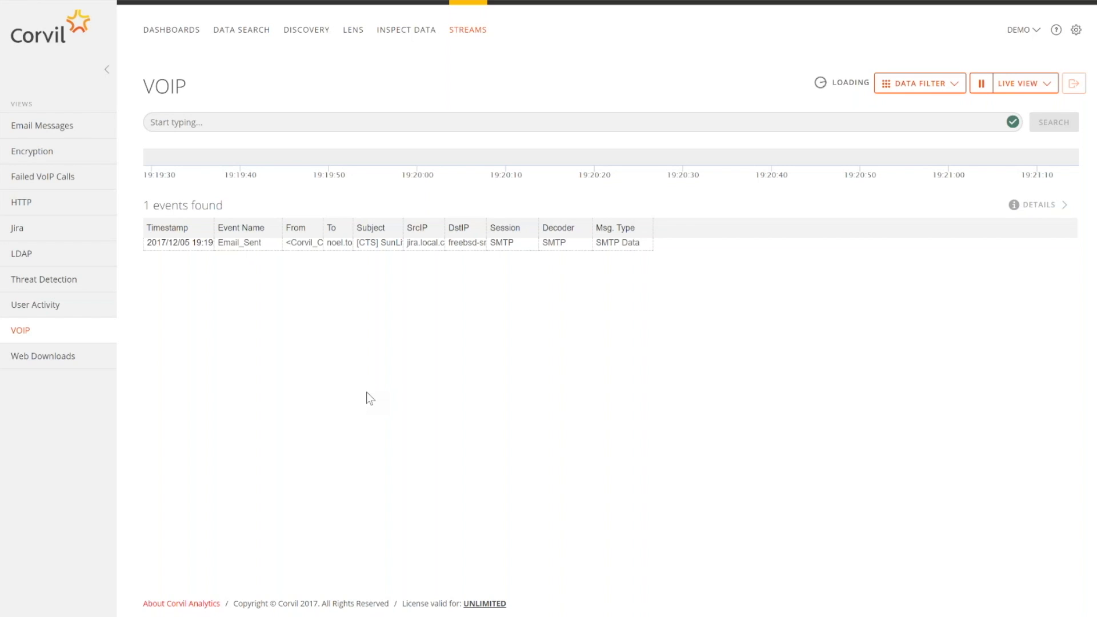
click(270, 121)
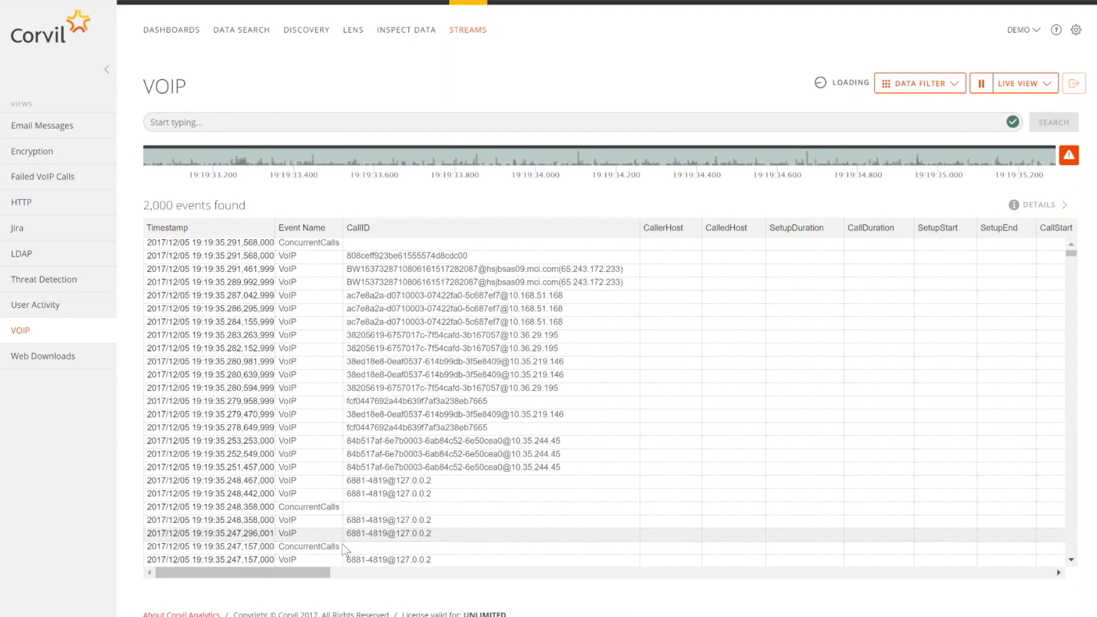
drag(320, 573, 311, 211)
Step: Open the VoIP dashboard and examine its failed calls, call results, call quality, failure code and RTP volume charts
click(171, 29)
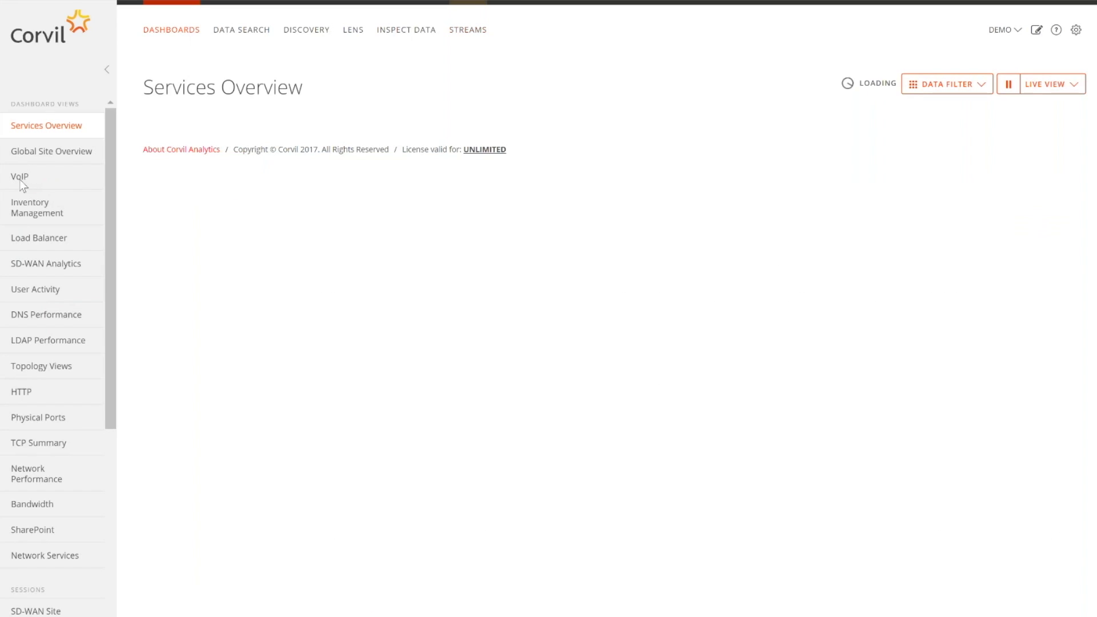
click(21, 176)
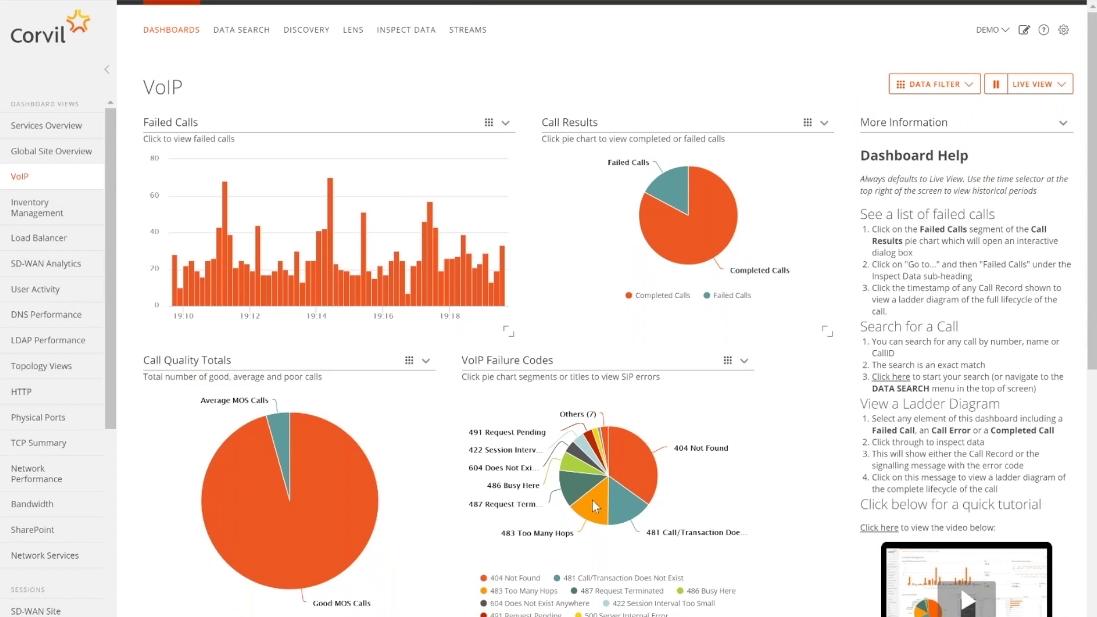
mouse_move(594, 463)
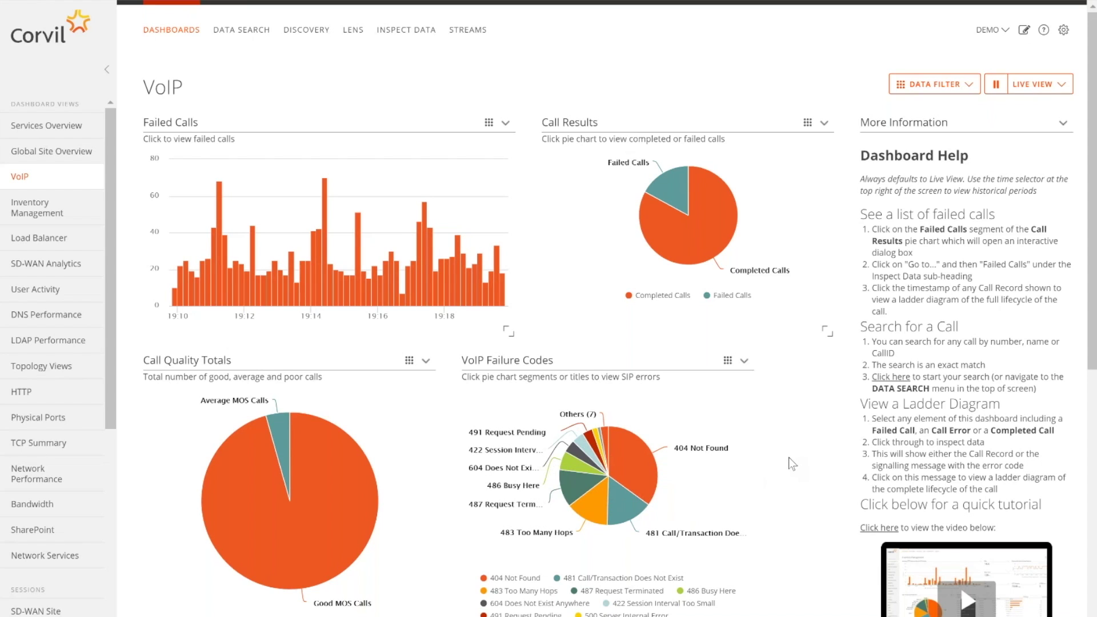
scroll(788, 457, down, 8)
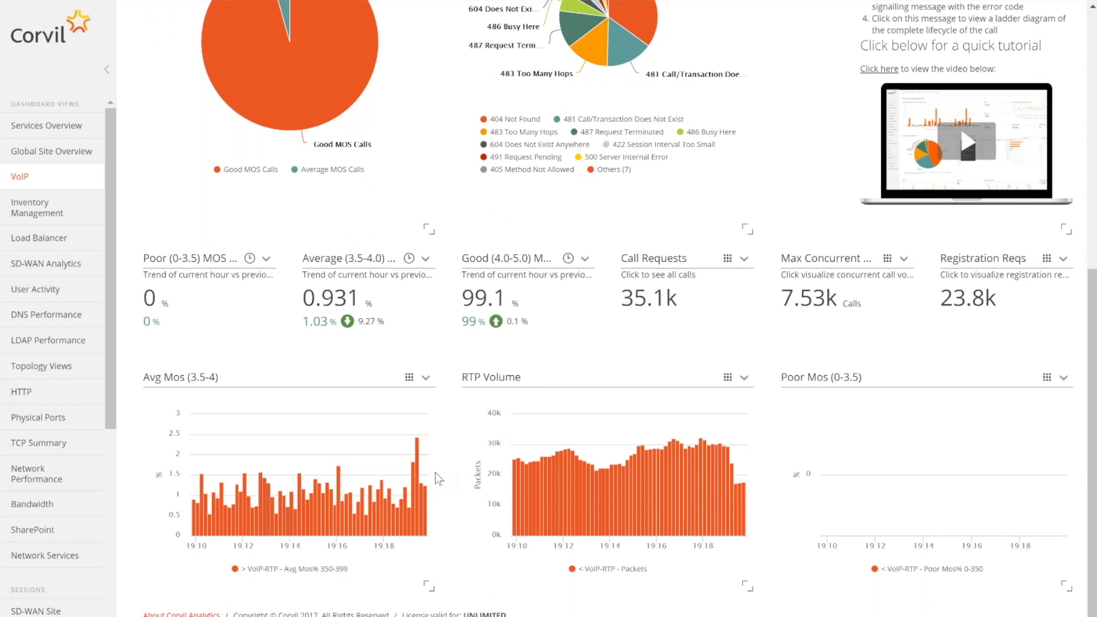
scroll(437, 479, up, 5)
mouse_move(577, 429)
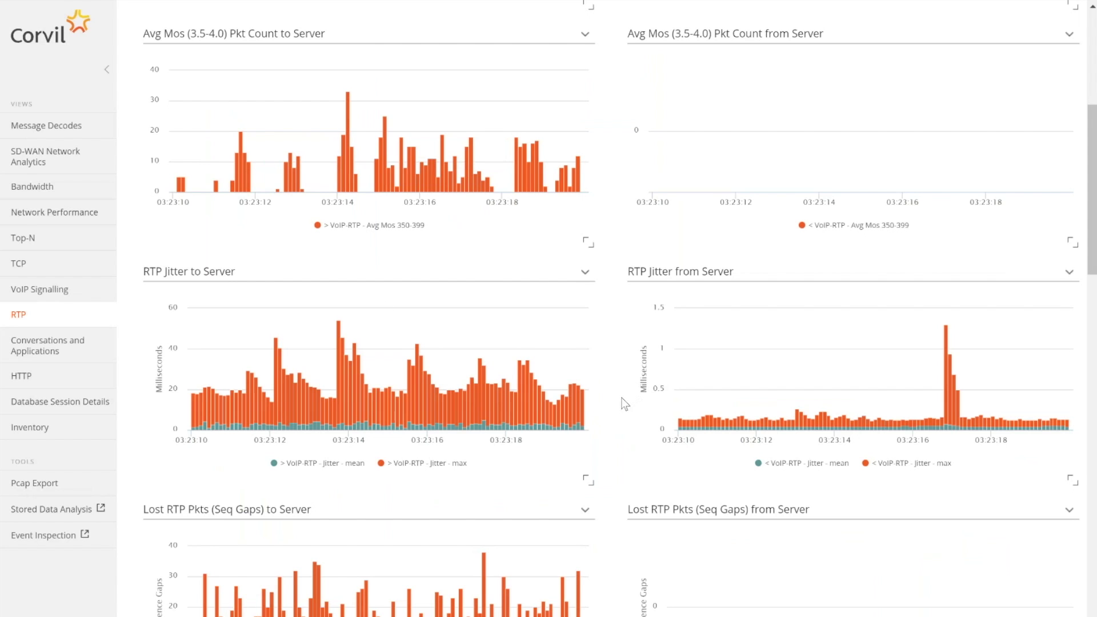
Step: Review the RTP charts for jitter, lost packets and bandwidth microbursts down to the Decode Details table
scroll(625, 403, down, 3)
scroll(616, 366, down, 10)
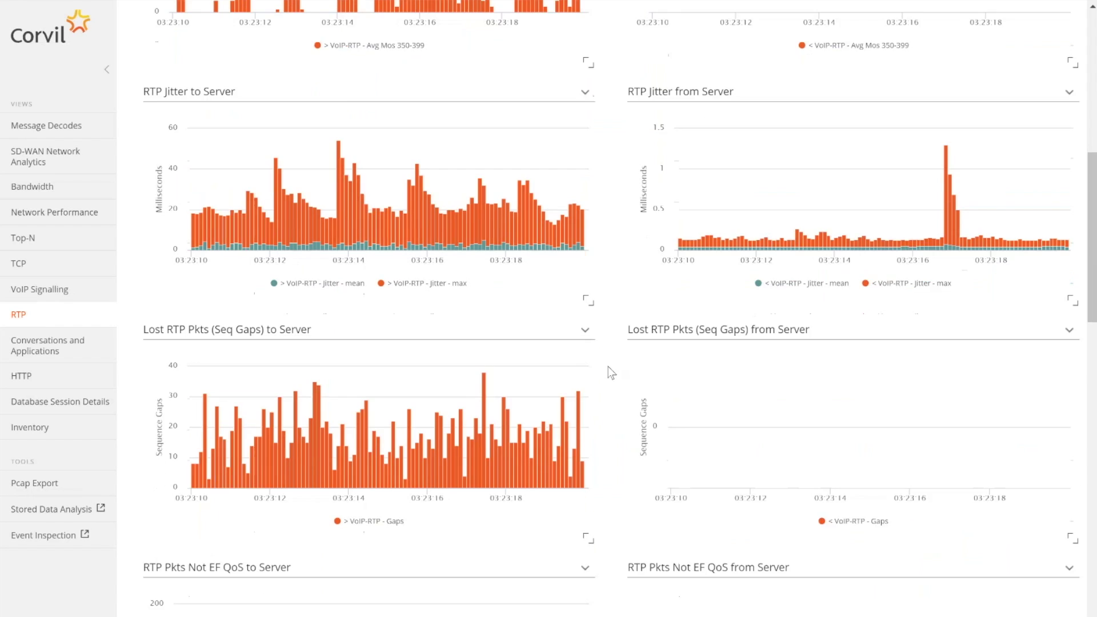
scroll(610, 372, down, 8)
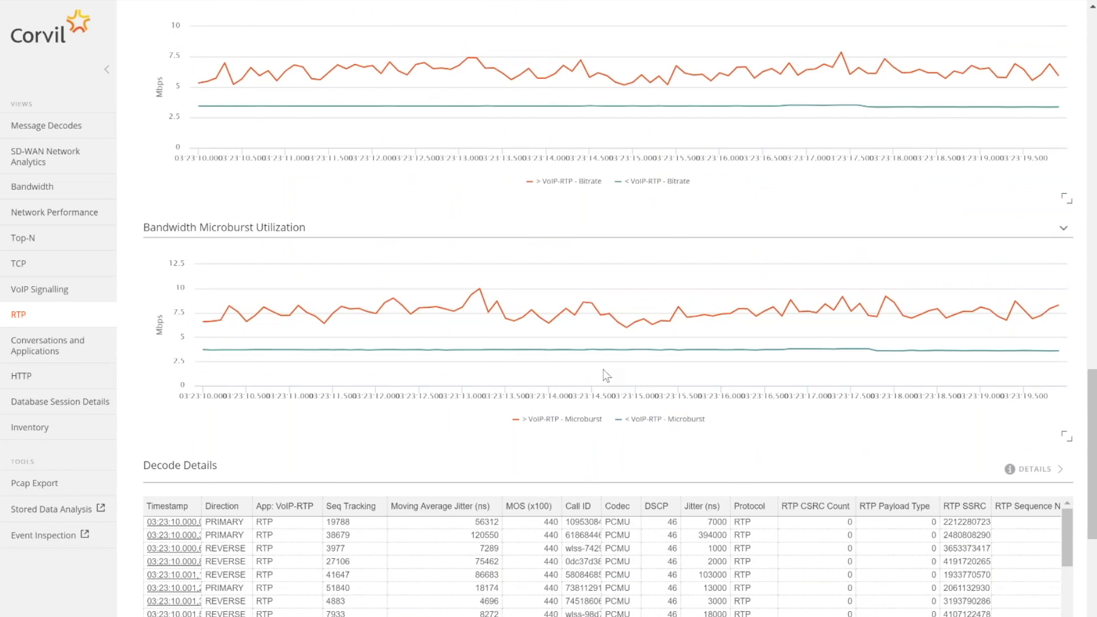
scroll(1093, 476, up, 2)
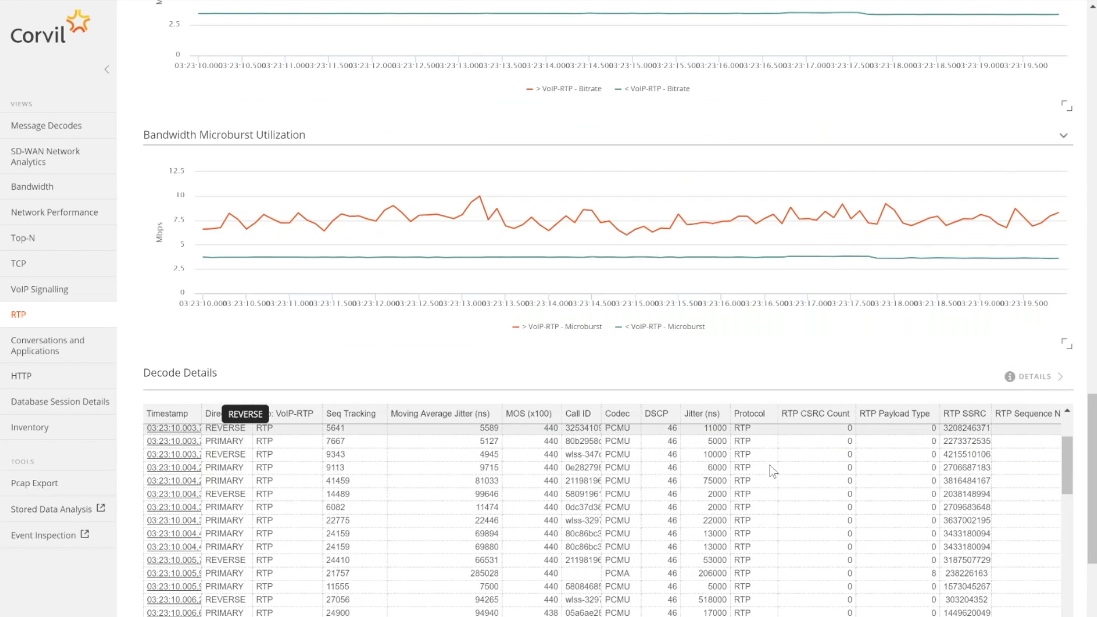
Step: Inspect the message details of the RTP message timestamped 03:23:10.003,712,981 in Decode Details, and close them
click(1023, 426)
click(1035, 376)
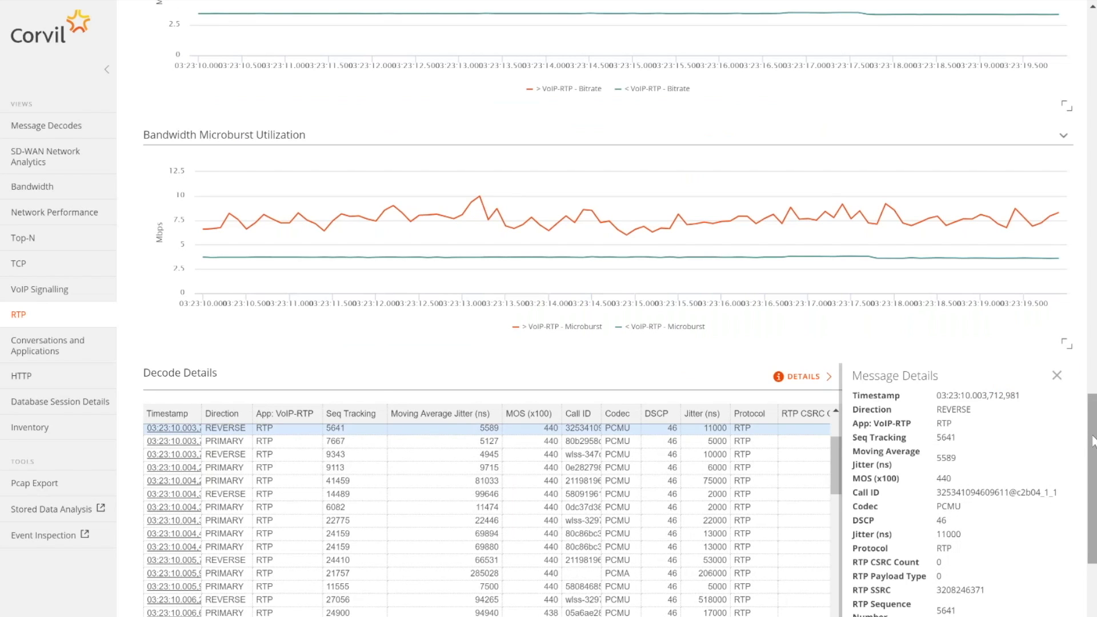
scroll(1092, 446, down, 2)
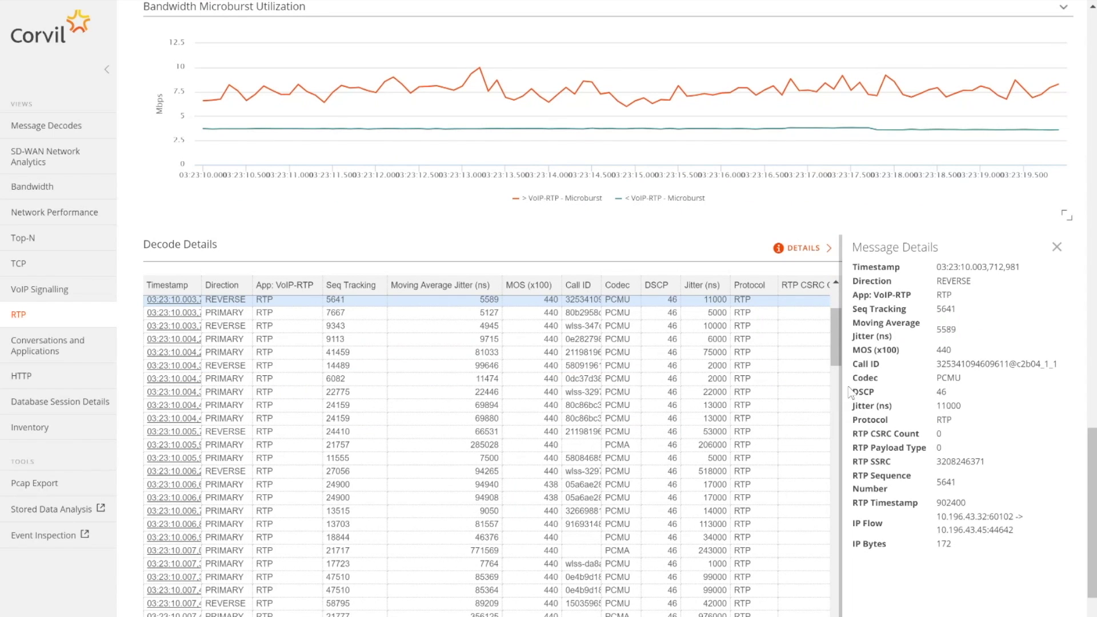
click(1054, 254)
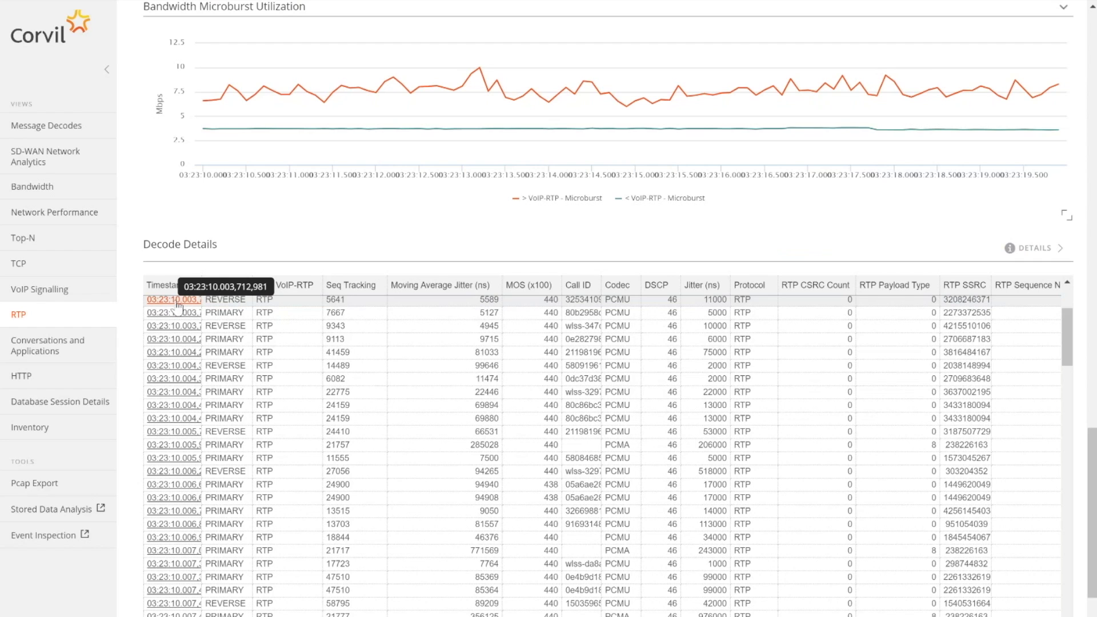
Step: Open the VoIP ladder diagram from the RTP message timestamped 03:23:10.003,712,981 and examine the call's sequence of SIP messages
click(171, 303)
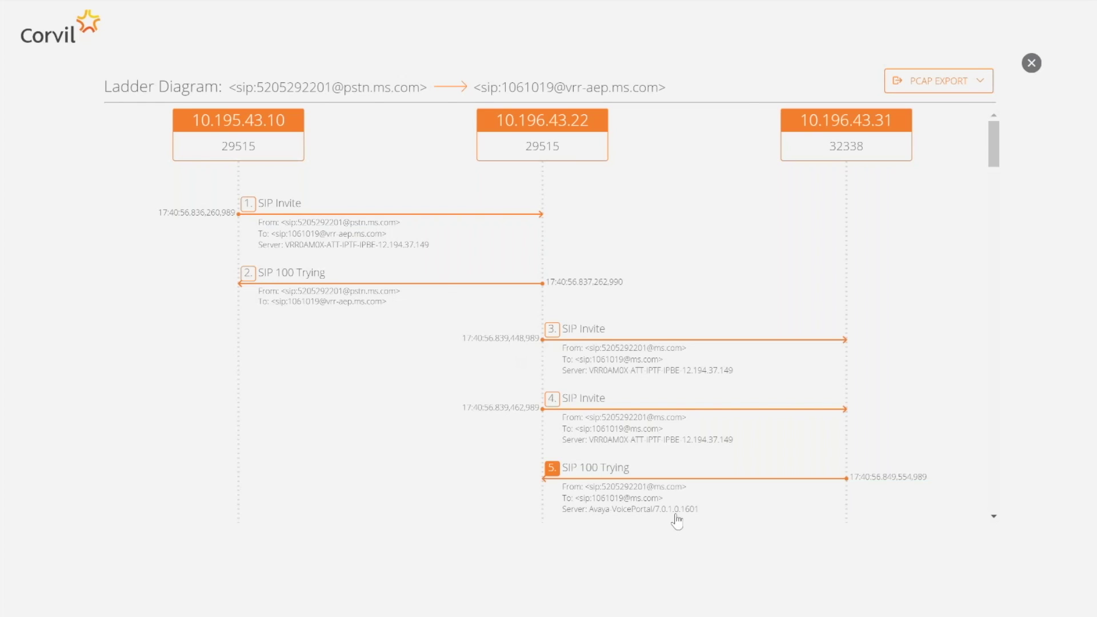
scroll(691, 445, down, 10)
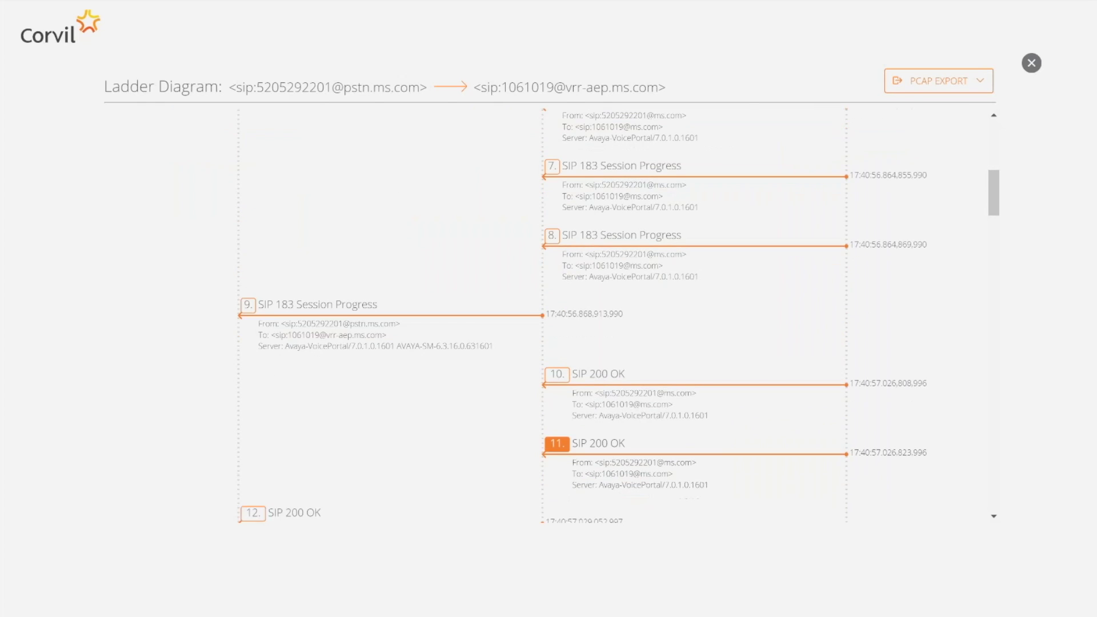
scroll(674, 460, up, 10)
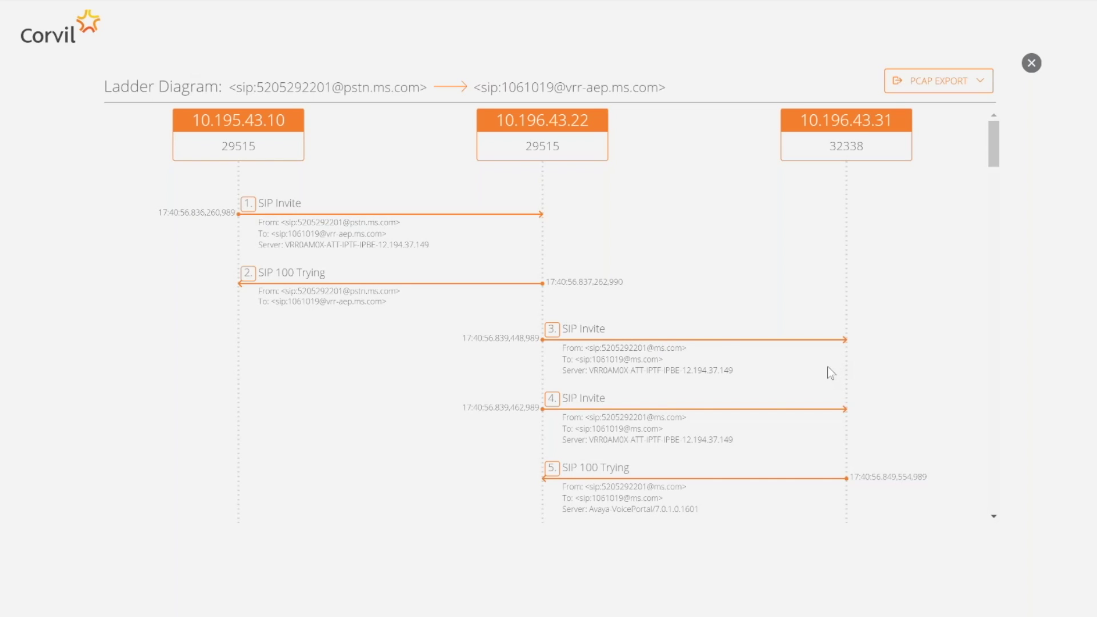
scroll(827, 373, down, 8)
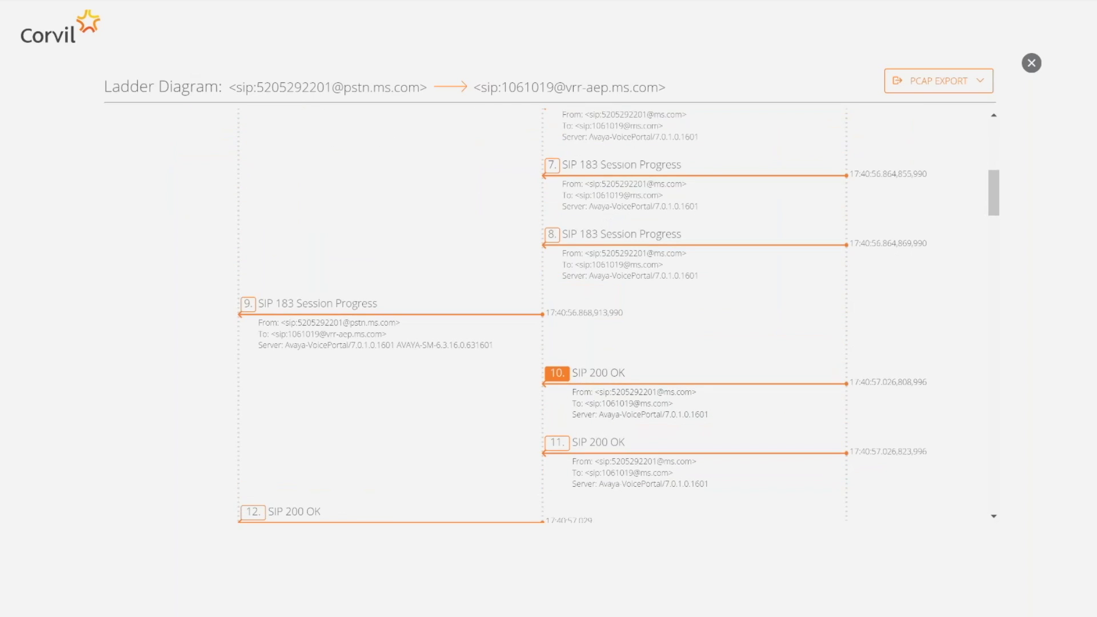
scroll(806, 375, down, 4)
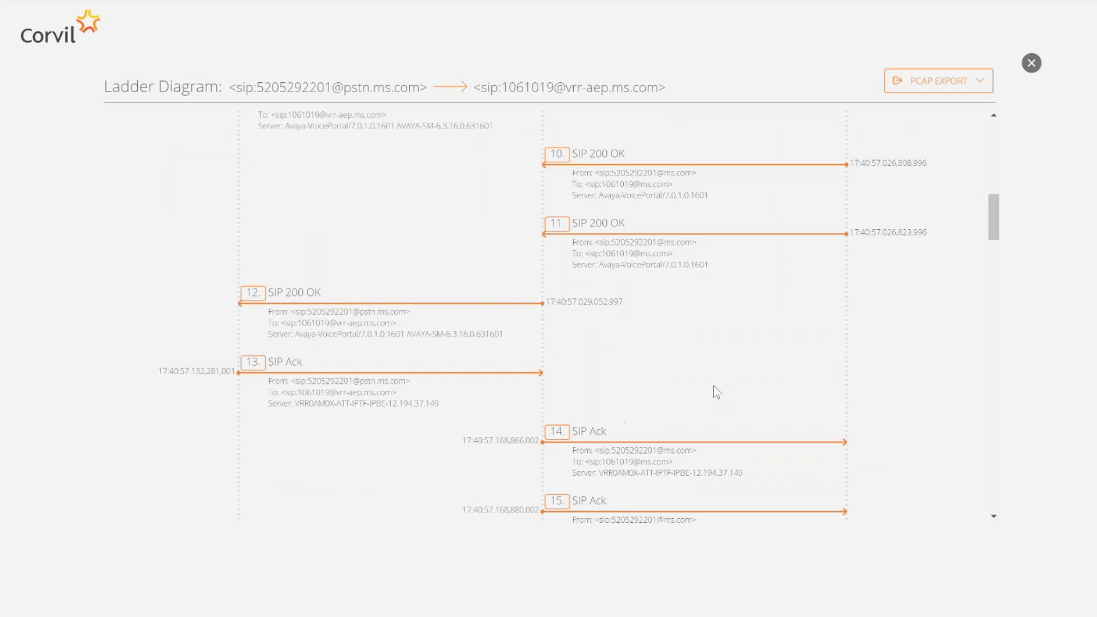
scroll(717, 392, down, 9)
scroll(705, 406, down, 3)
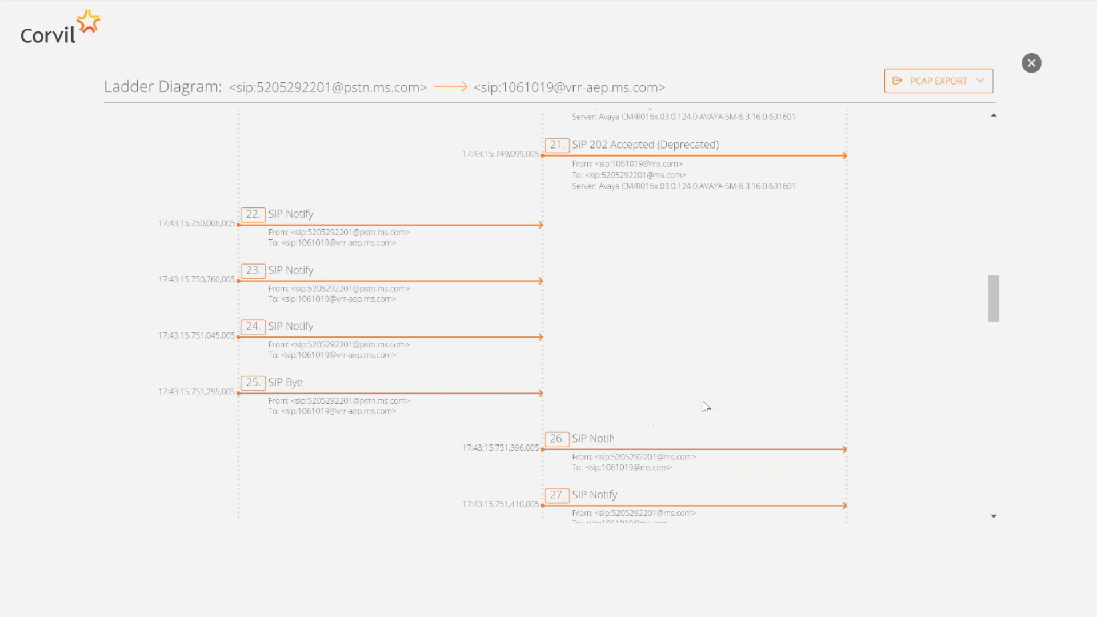
scroll(706, 406, down, 3)
scroll(702, 407, down, 4)
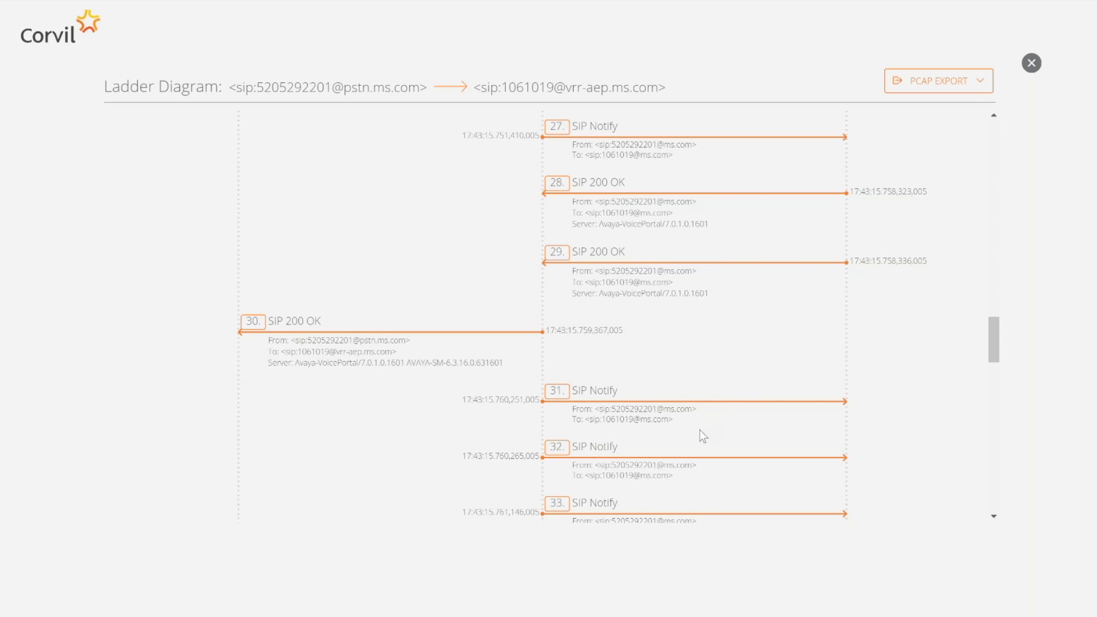
scroll(699, 430, down, 4)
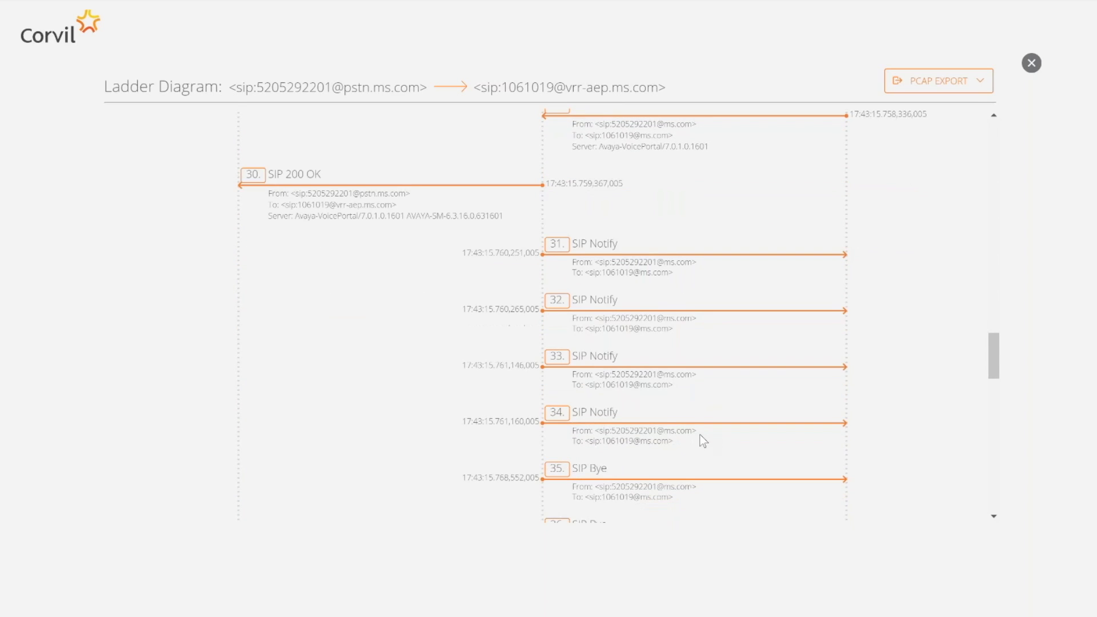
scroll(703, 441, down, 3)
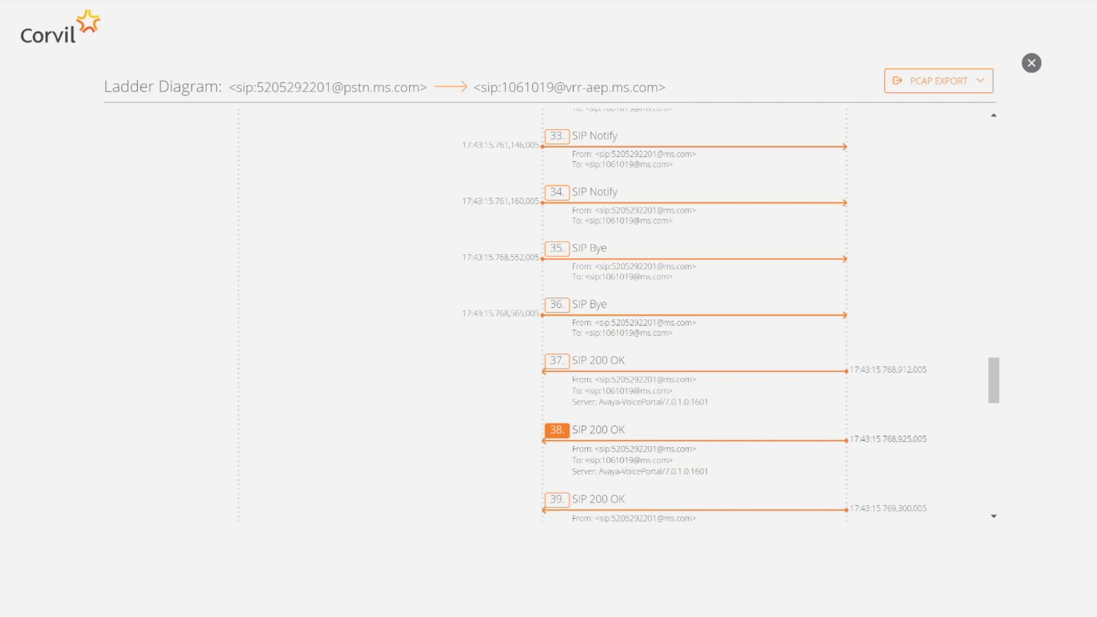
scroll(559, 301, up, 15)
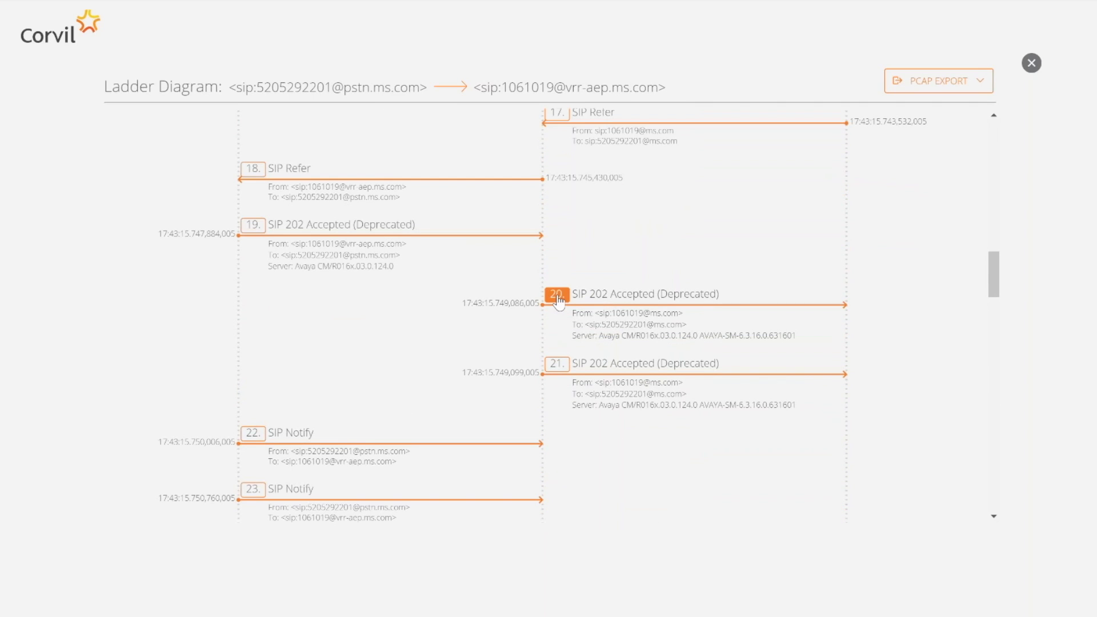
Step: Display the details of message 20 in the ladder diagram and export the call's RTP packets as PCAP
click(558, 300)
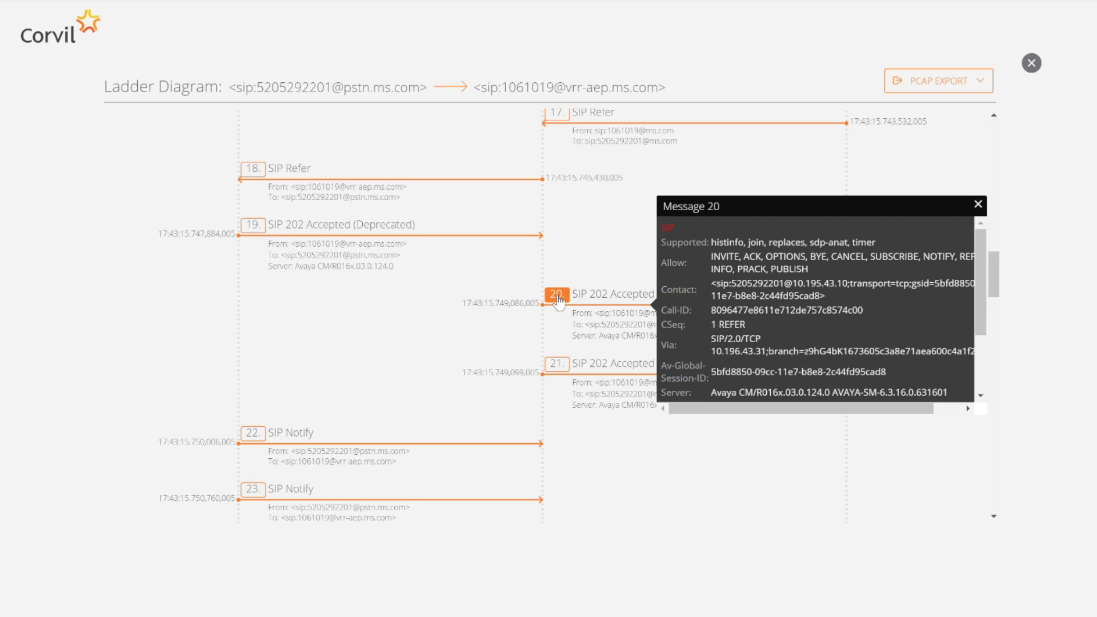
click(972, 85)
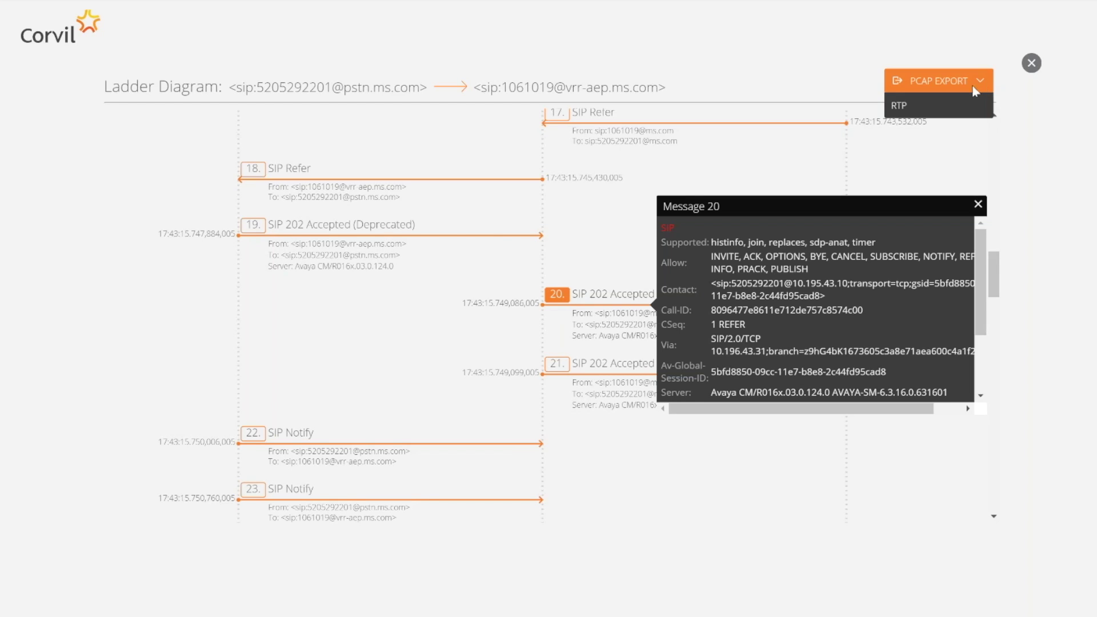
click(901, 109)
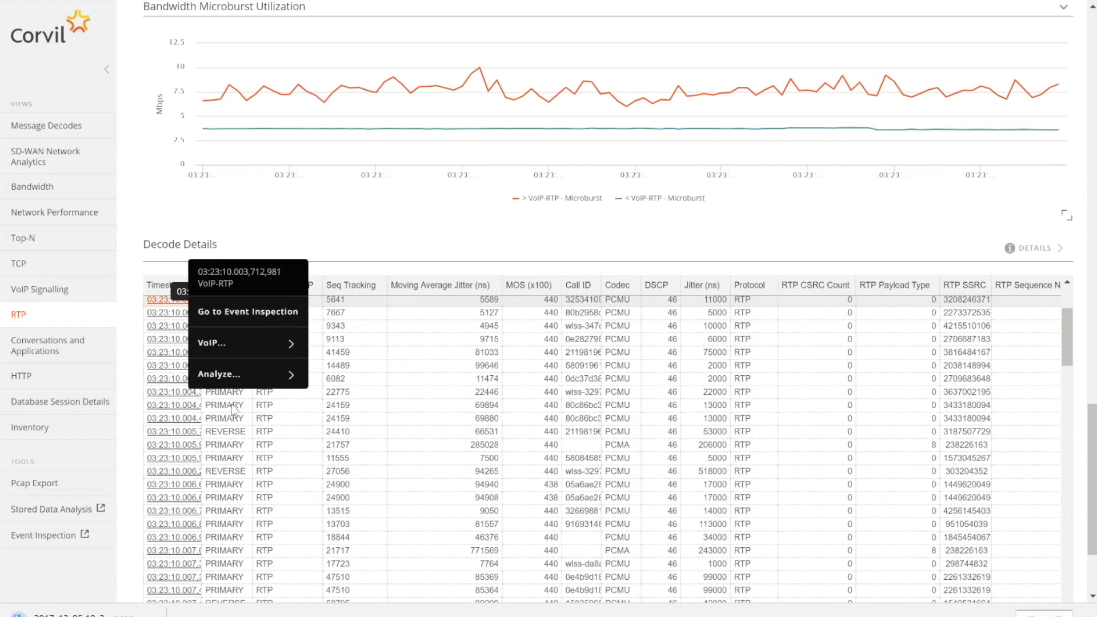
Step: Analyze the RTP message timestamped 03:23:10.003,712,981 with Live action
click(215, 375)
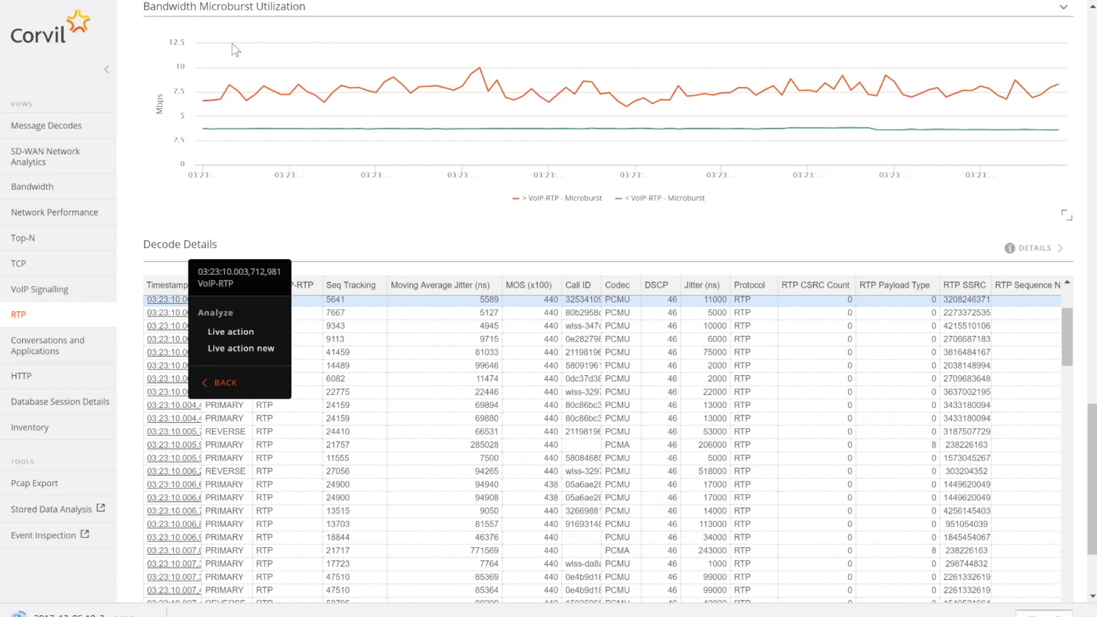
click(231, 331)
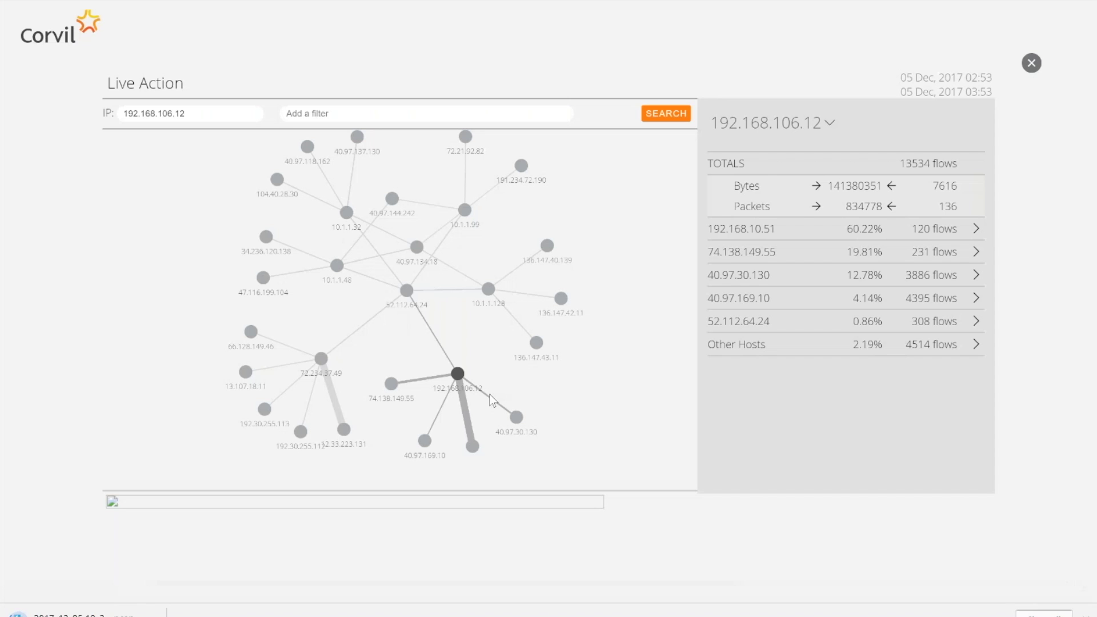
Step: Run the Live Action search for IP 192.168.106.12
click(195, 111)
key(BackSpace)
text(2)
click(666, 113)
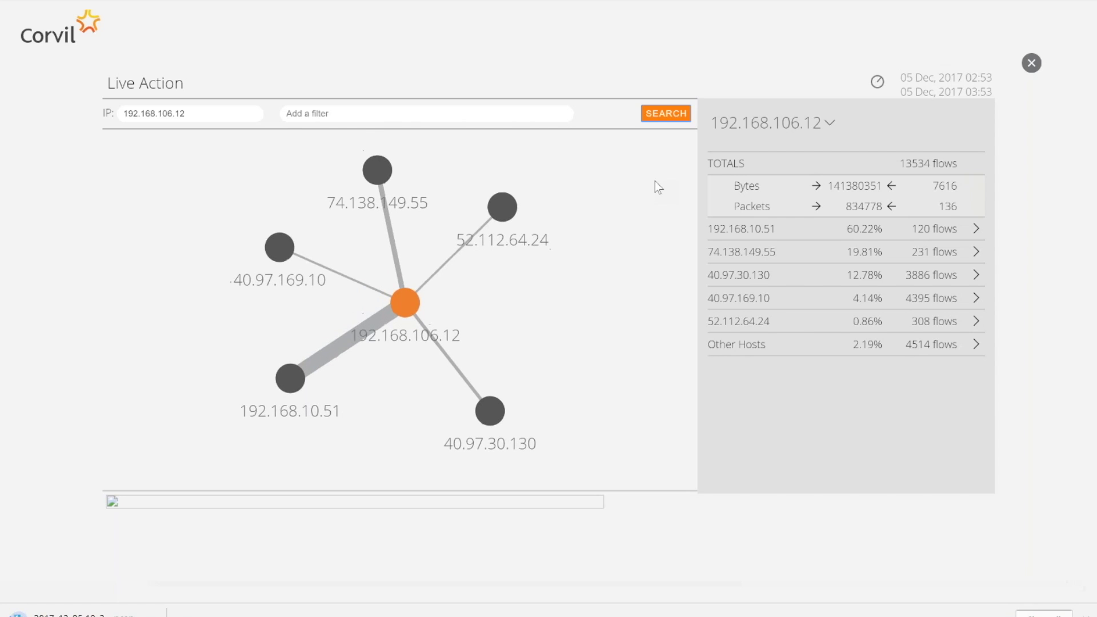
Step: Inspect 192.168.106.12's links to 40.97.30.130 and 192.168.10.51, and expand the citrix-static traffic of the latter
click(462, 371)
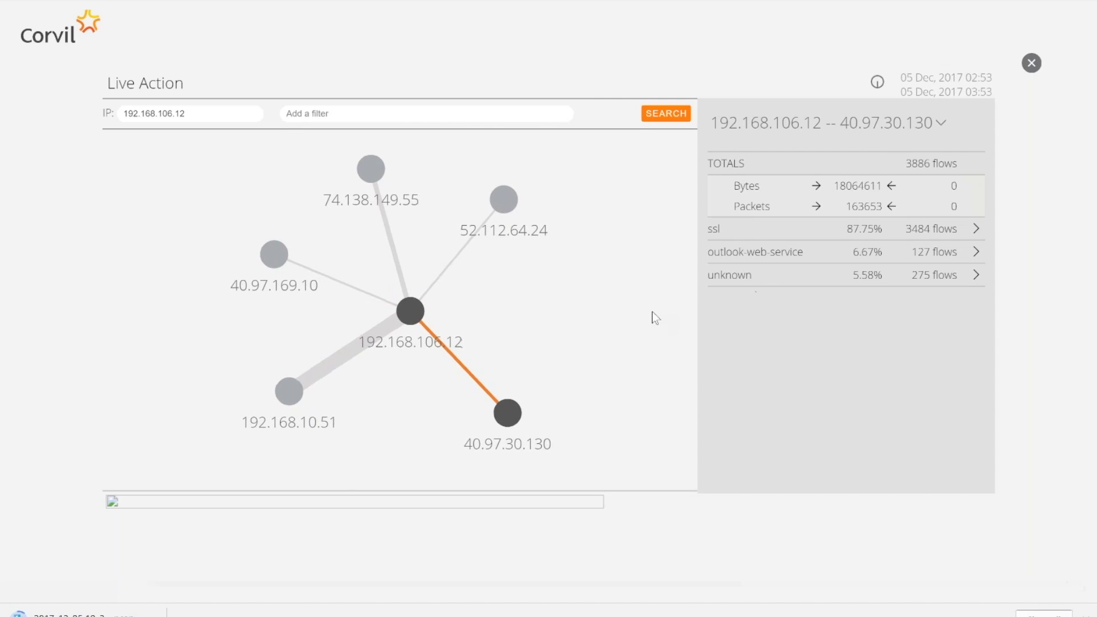
click(350, 354)
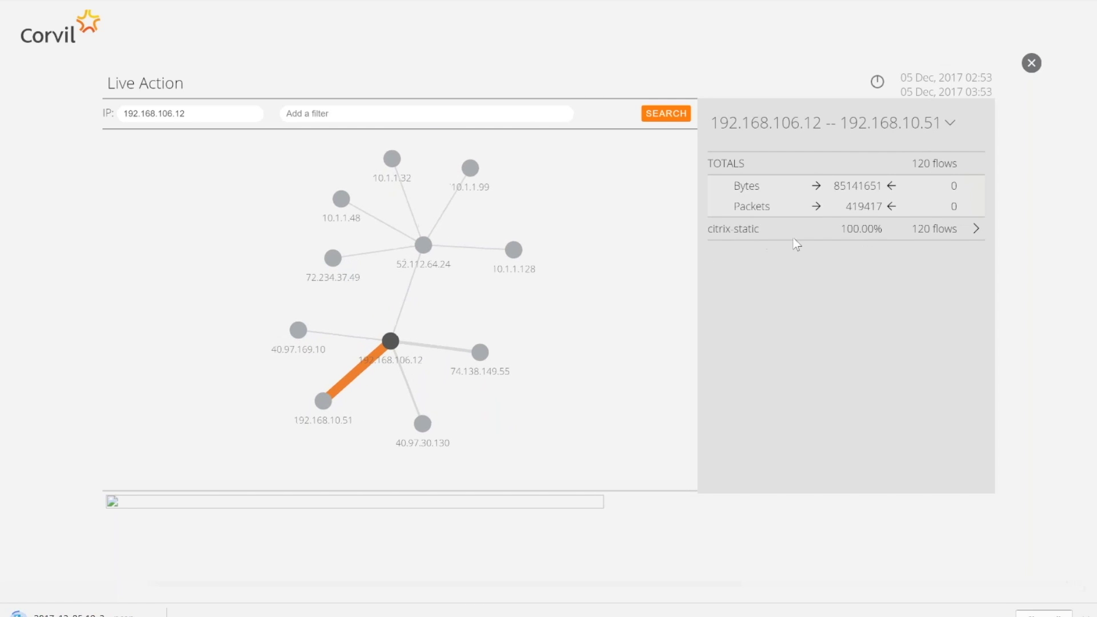
click(975, 229)
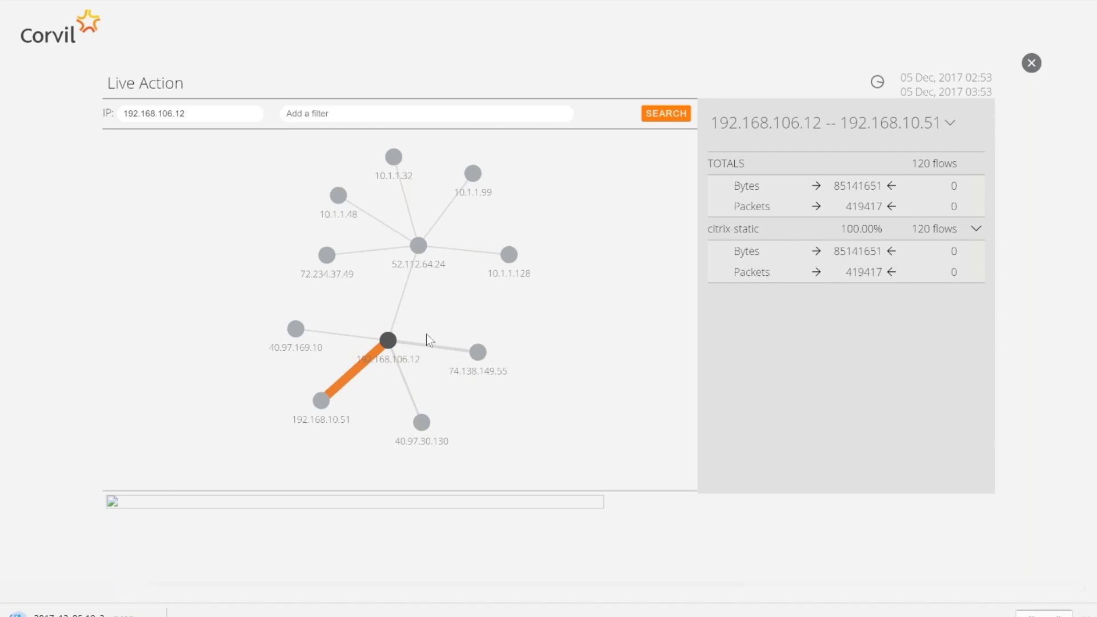
Step: Inspect the flow totals of 52.112.64.24's links to 72.234.37.49, 10.1.1.48, 10.1.1.32 and 10.1.1.99
click(376, 250)
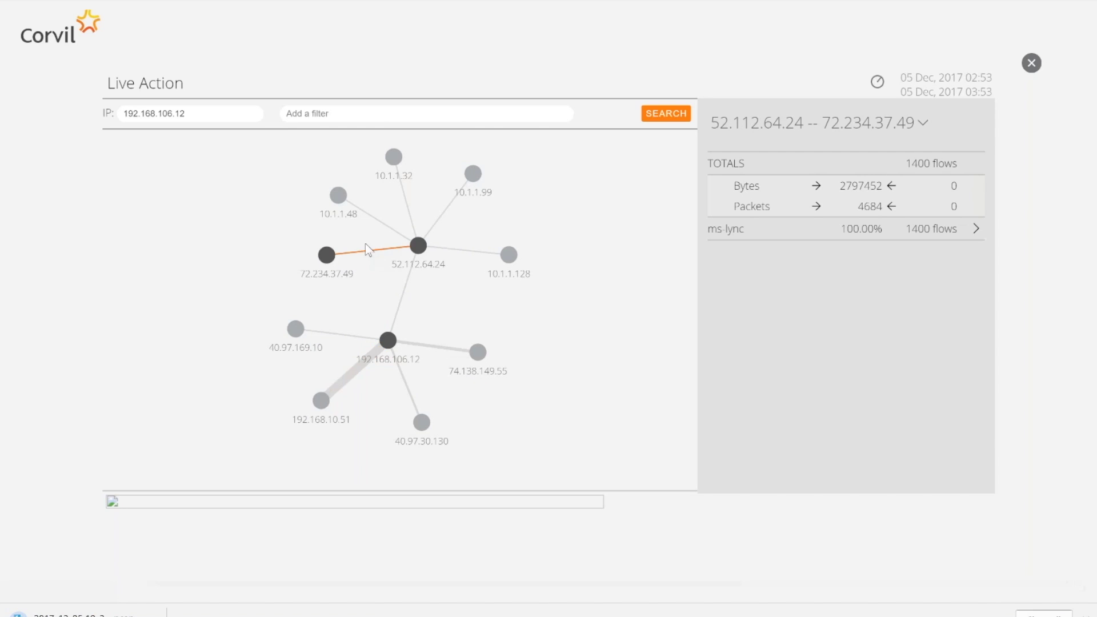
click(379, 221)
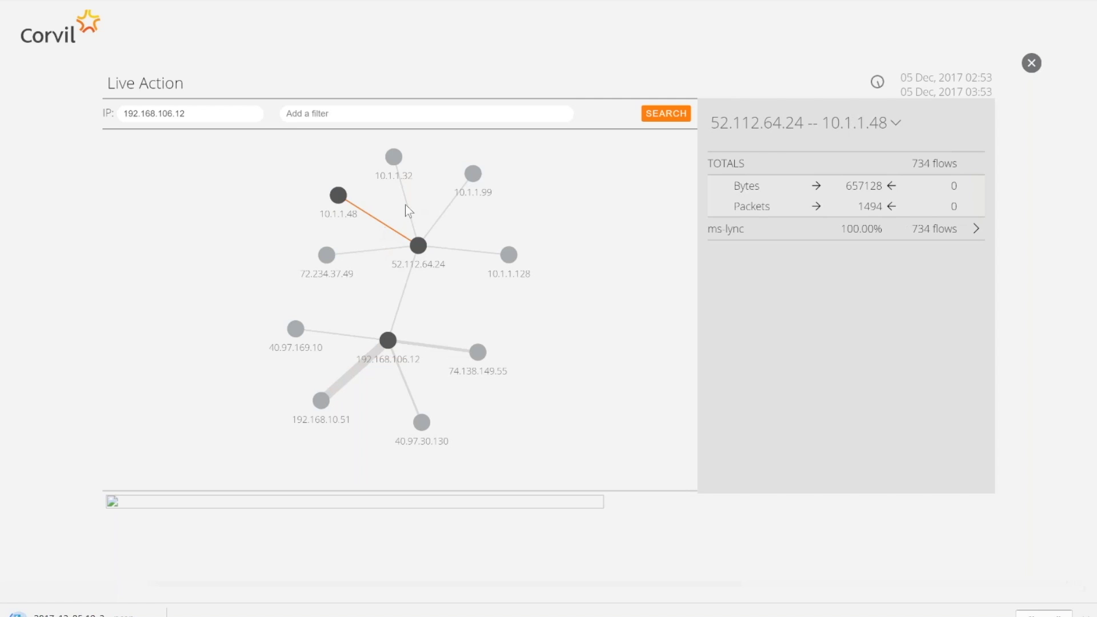
click(406, 205)
click(445, 212)
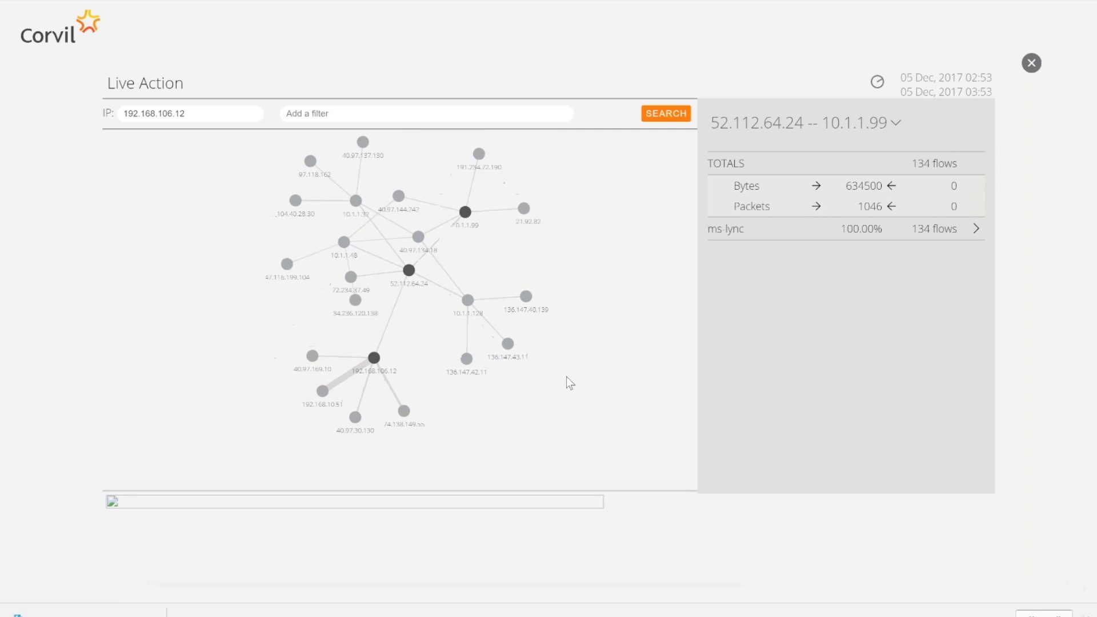
Step: Open the IP options for the 52.112.64.24–10.1.1.99 link and for the 192.168.106.12–192.168.10.51 link
click(896, 123)
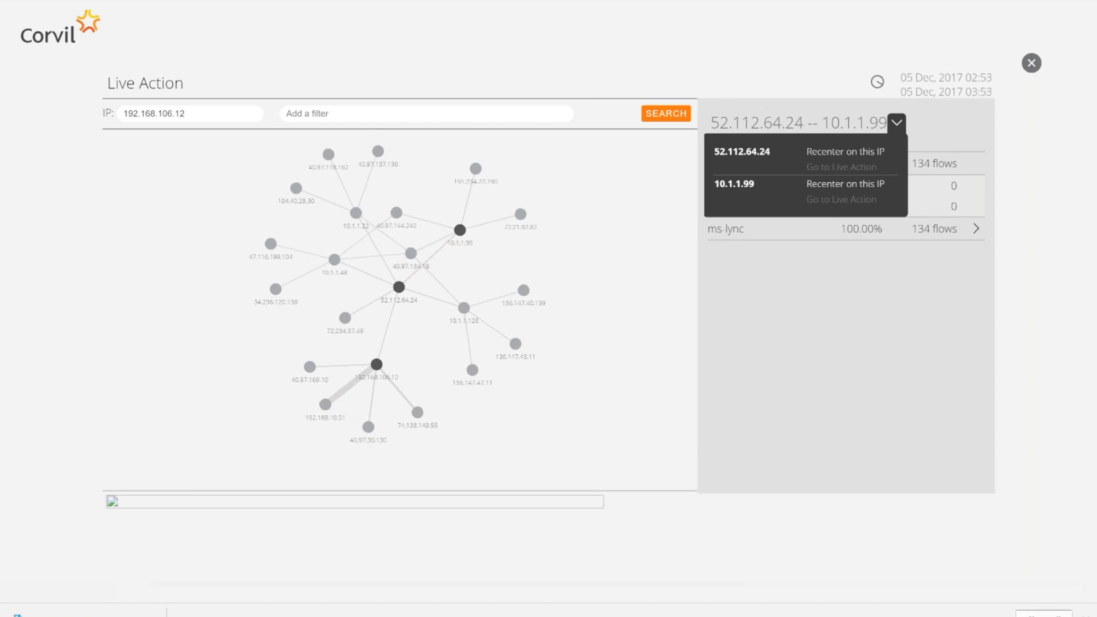
click(355, 390)
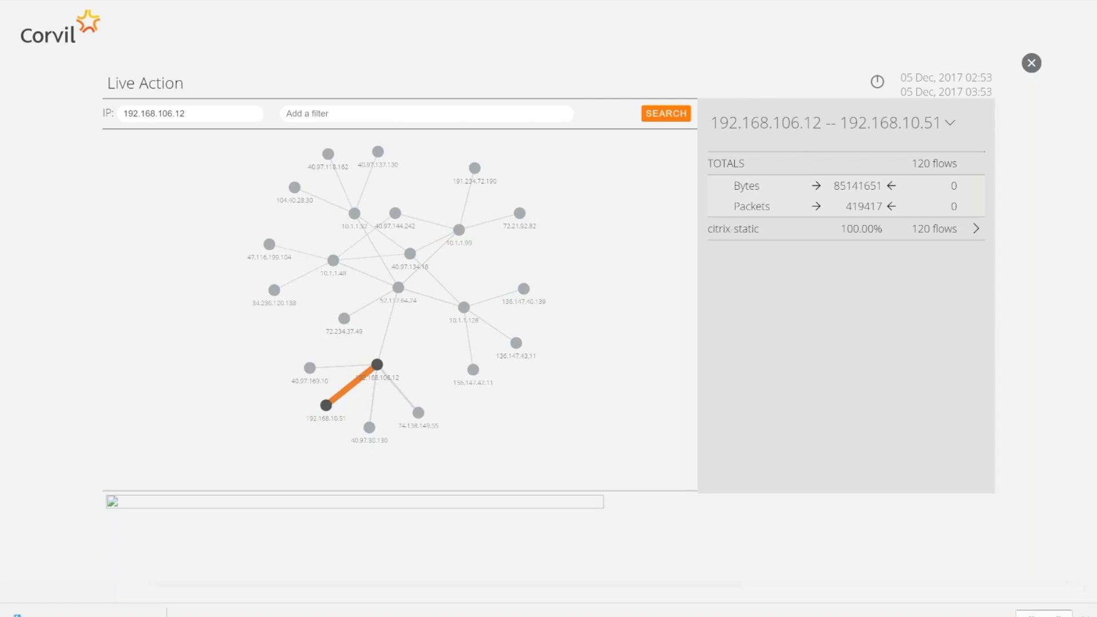
click(950, 122)
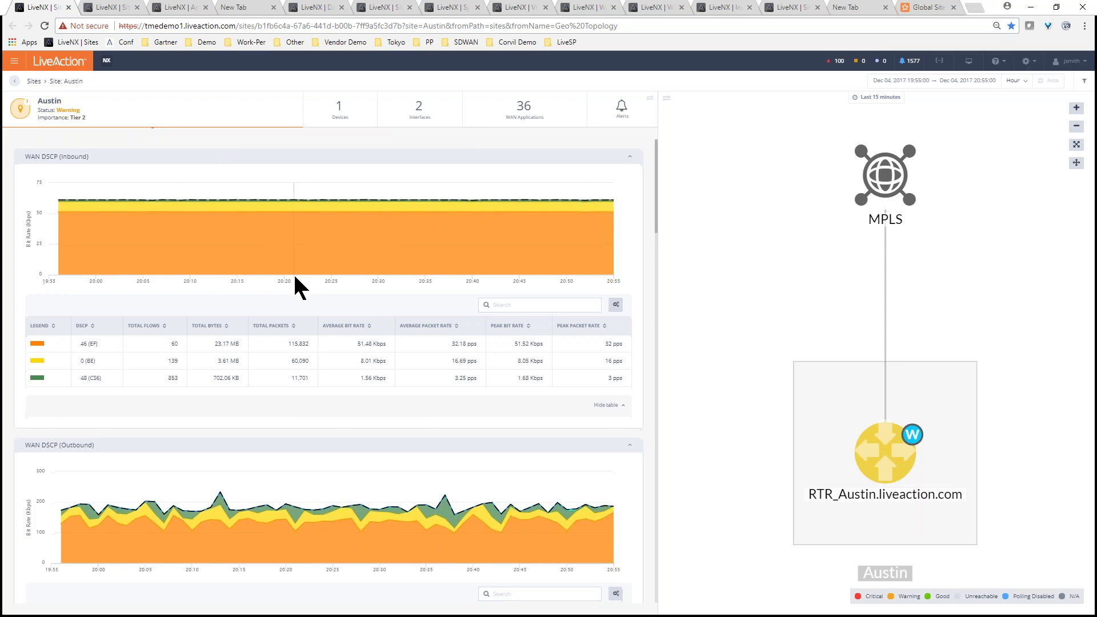
Step: Examine the Austin site's WAN DSCP, top WAN applications, top source IPs and top destination IPs in LiveNX
scroll(297, 287, down, 5)
scroll(297, 307, down, 4)
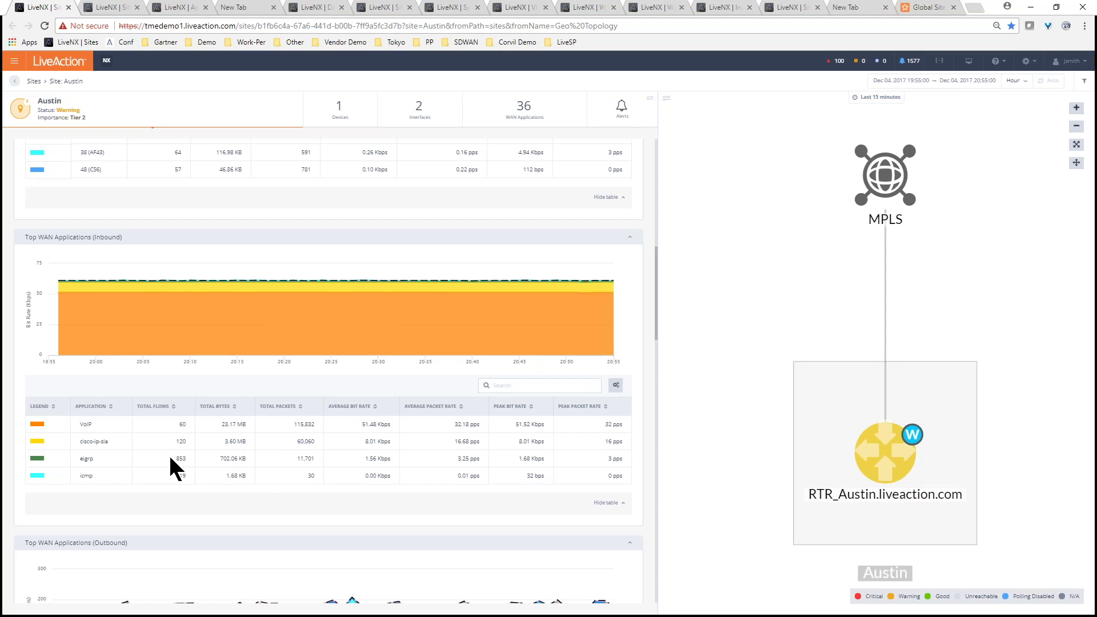
scroll(171, 460, down, 3)
scroll(171, 459, down, 8)
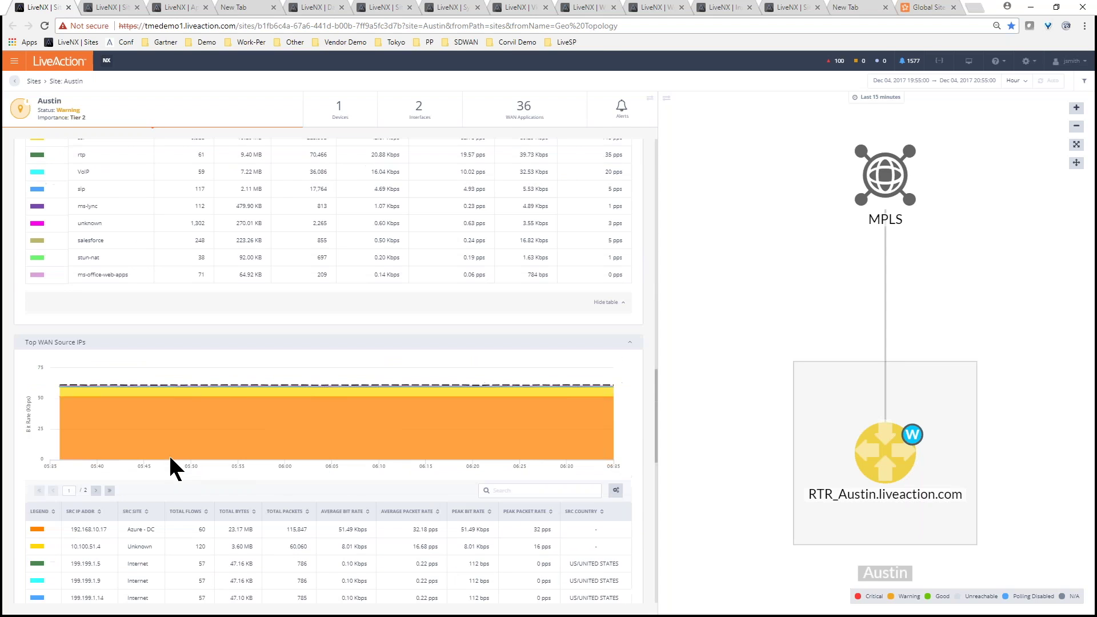
scroll(171, 468, down, 7)
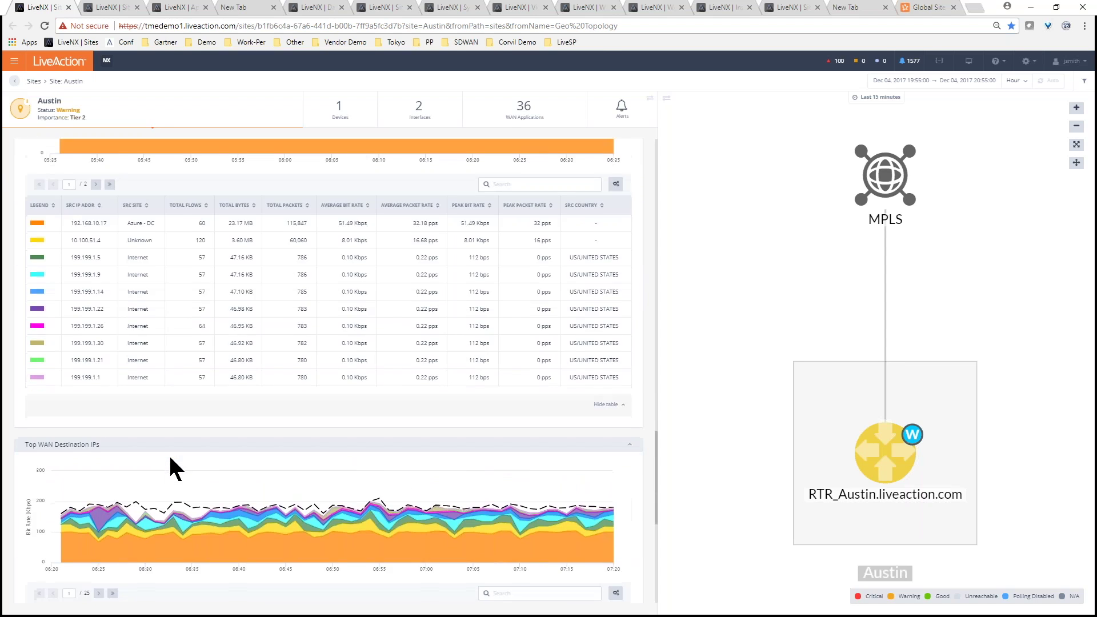
scroll(171, 469, down, 2)
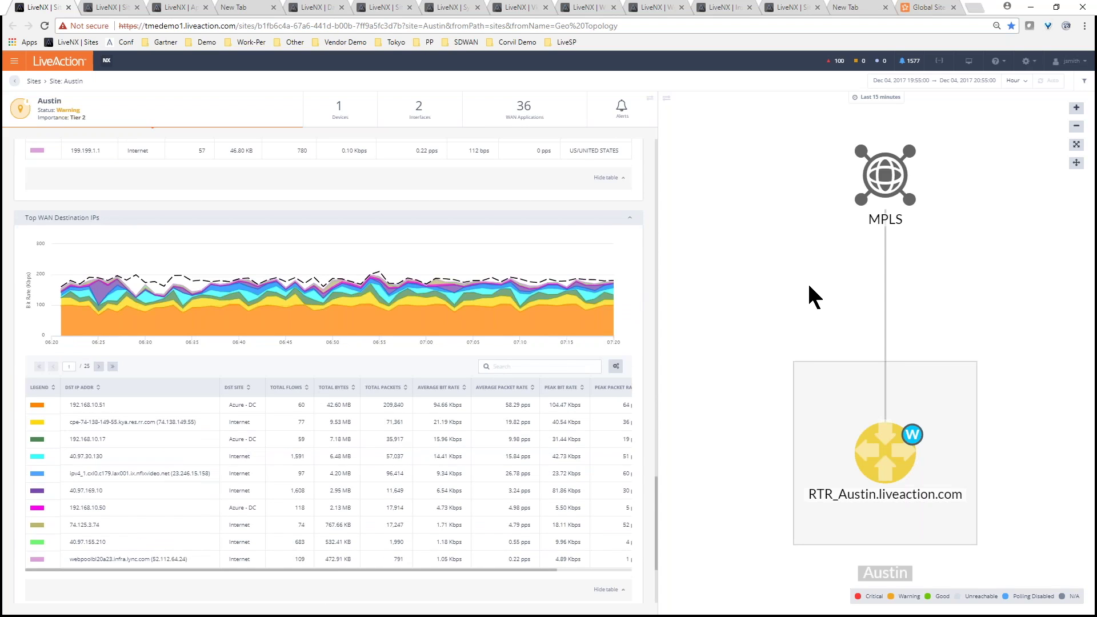
Step: View the Sites map zoomed out to the whole United States, and open the VoIP application page
click(109, 8)
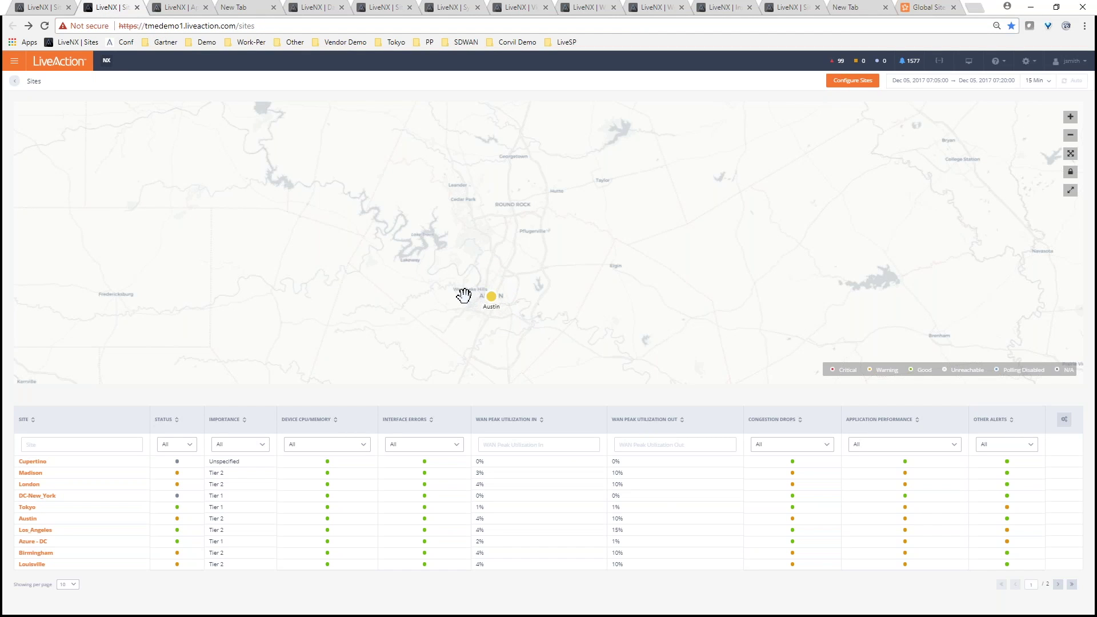
scroll(464, 295, down, 3)
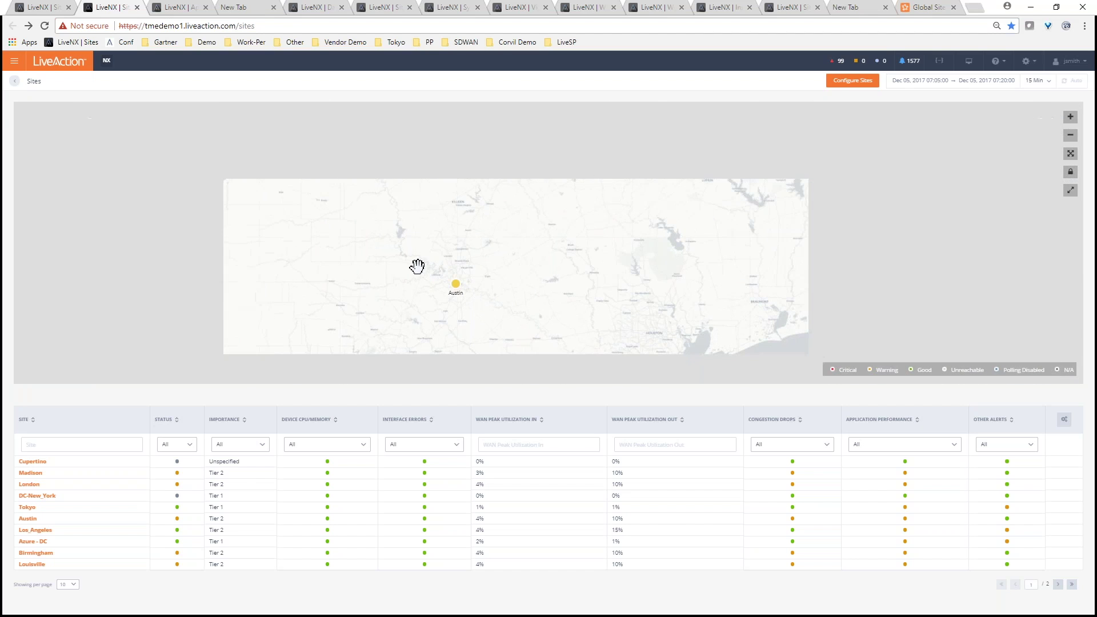
scroll(448, 301, down, 3)
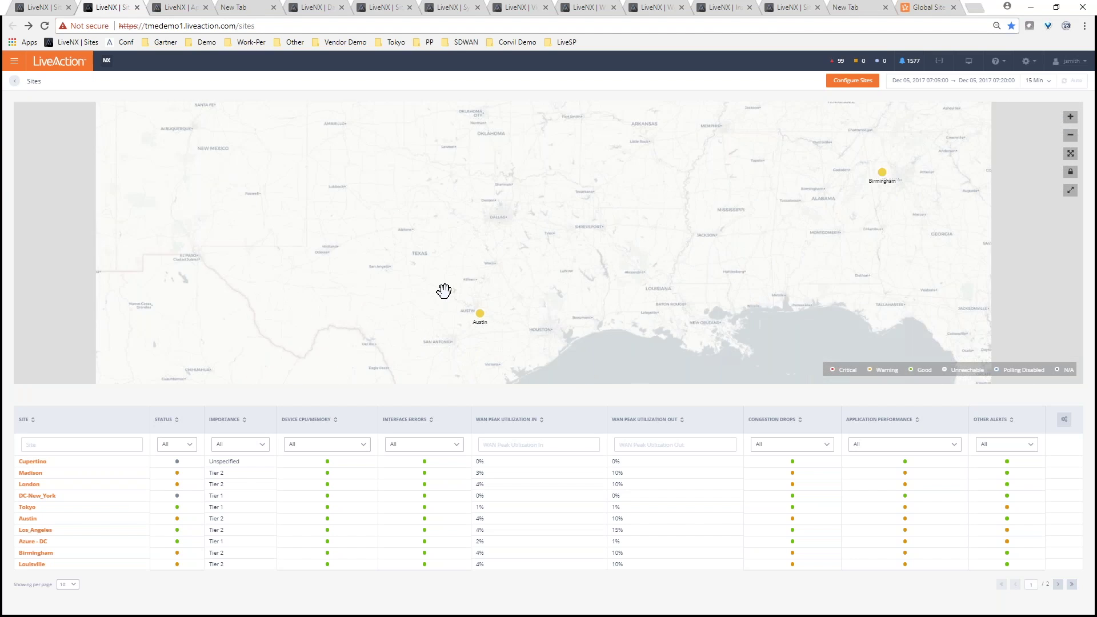
scroll(444, 291, down, 2)
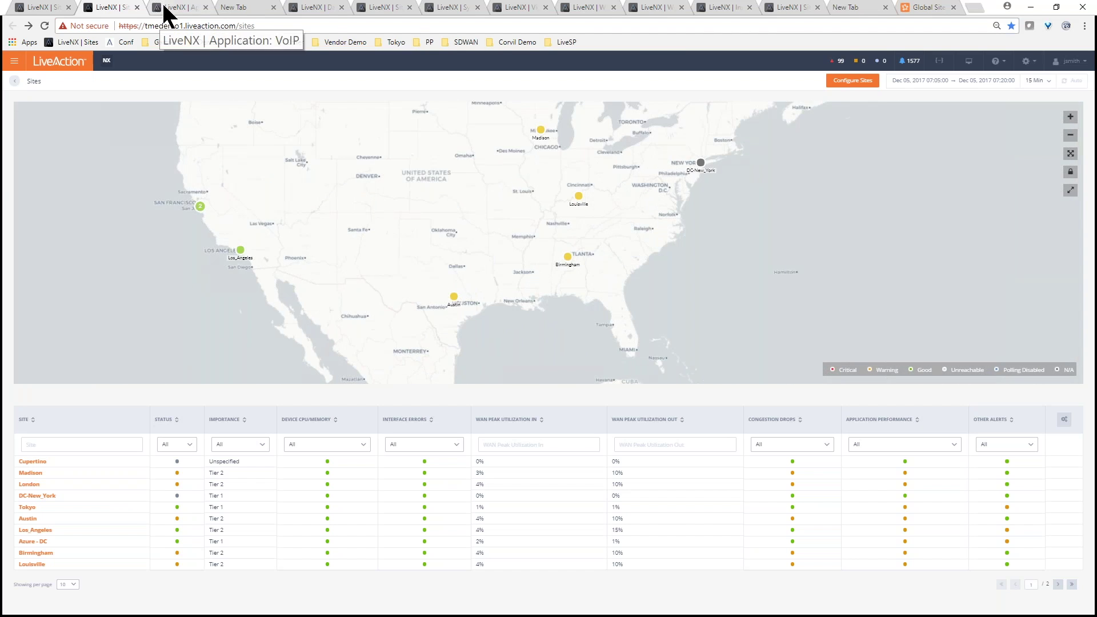
click(166, 7)
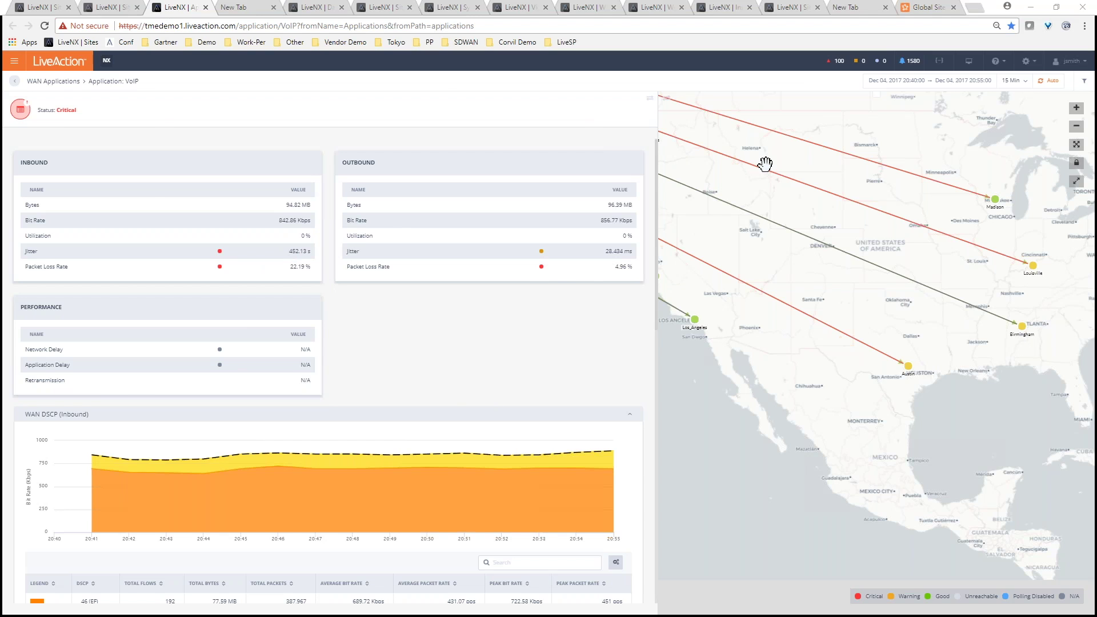
Step: Switch to the LiveNX desktop client, display the QoS topology and examine interface Gi2 of RTR_Austin
key(alt+Tab)
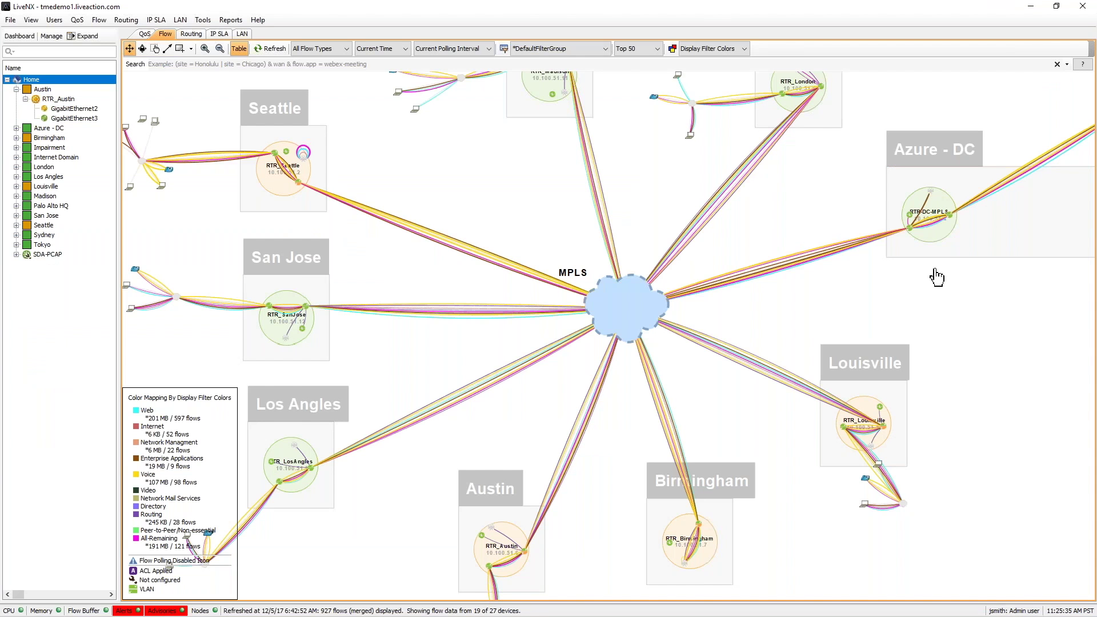
click(145, 34)
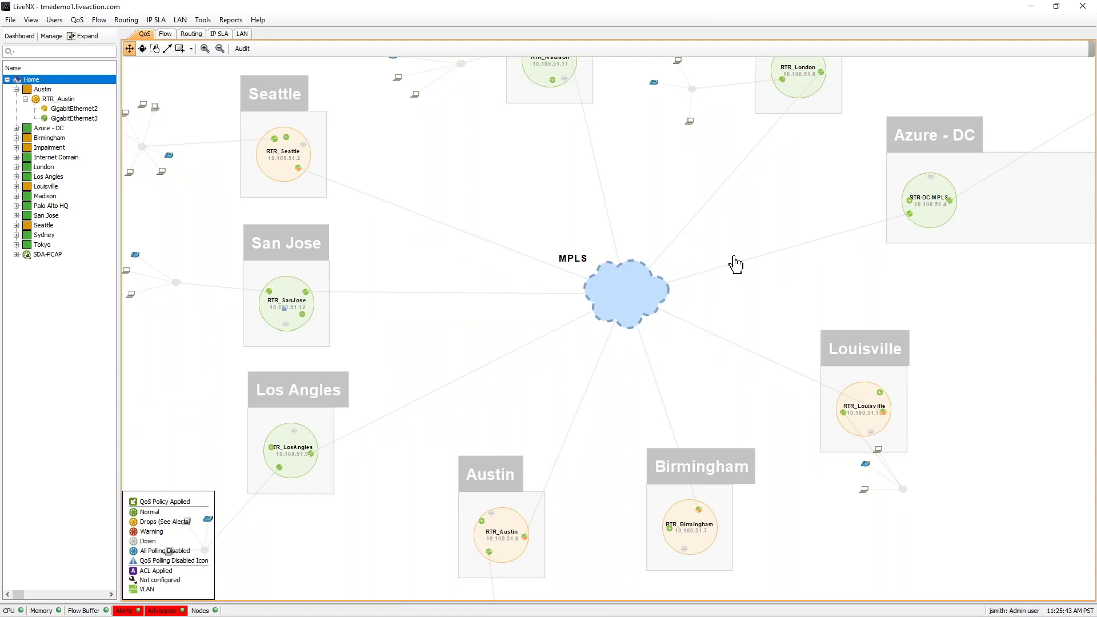
mouse_move(528, 518)
mouse_down()
mouse_move(522, 495)
mouse_move(522, 505)
mouse_up()
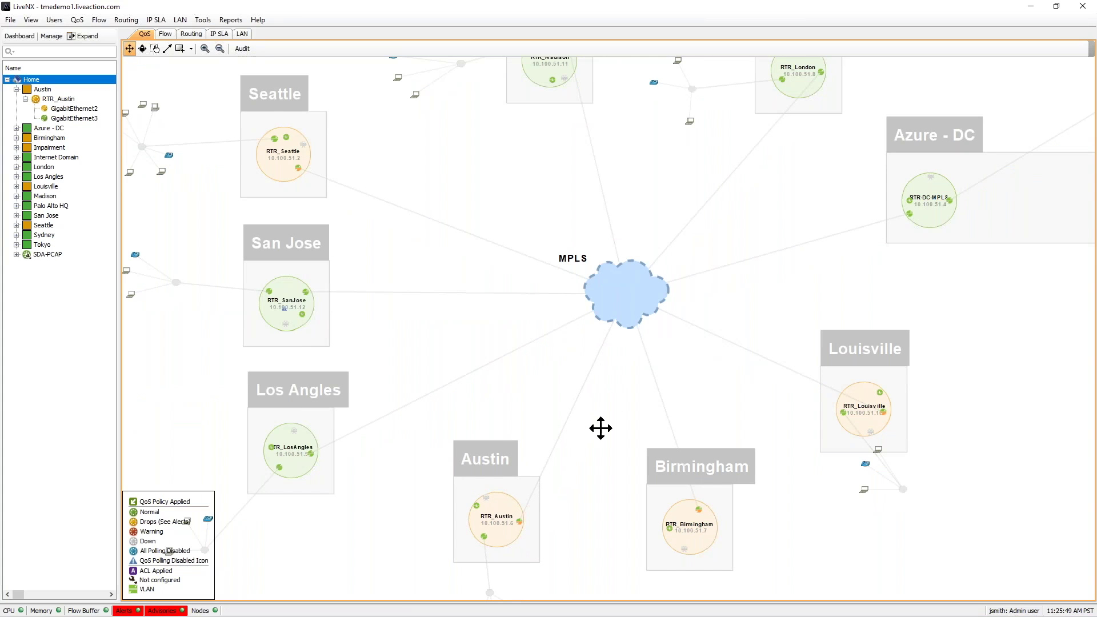
drag(599, 428, 601, 380)
scroll(522, 482, up, 5)
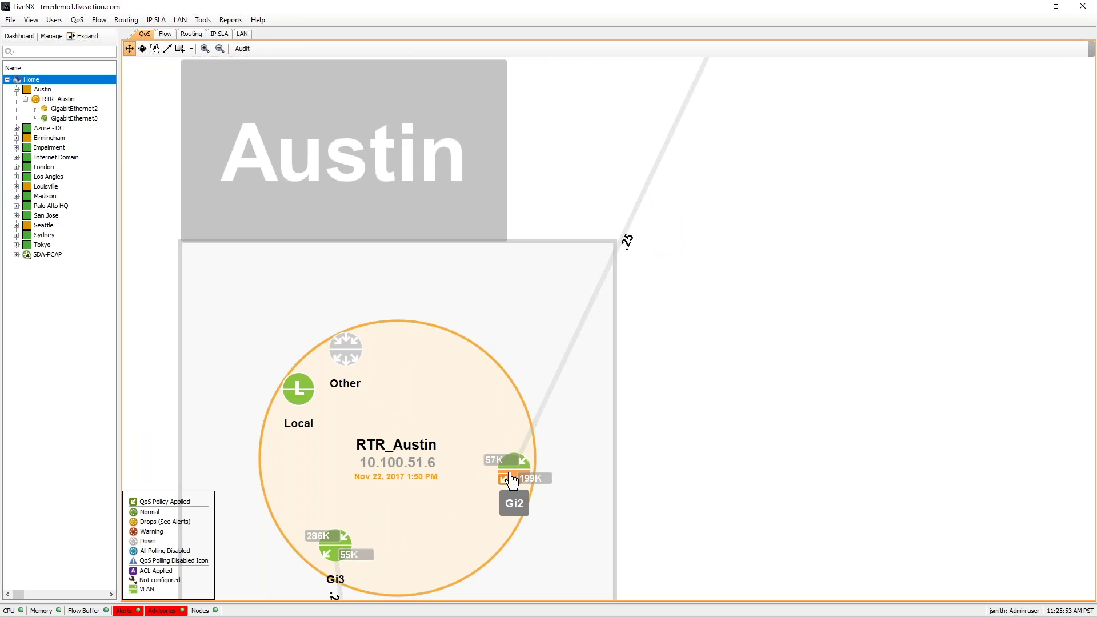
drag(503, 475, 473, 409)
scroll(480, 400, up, 3)
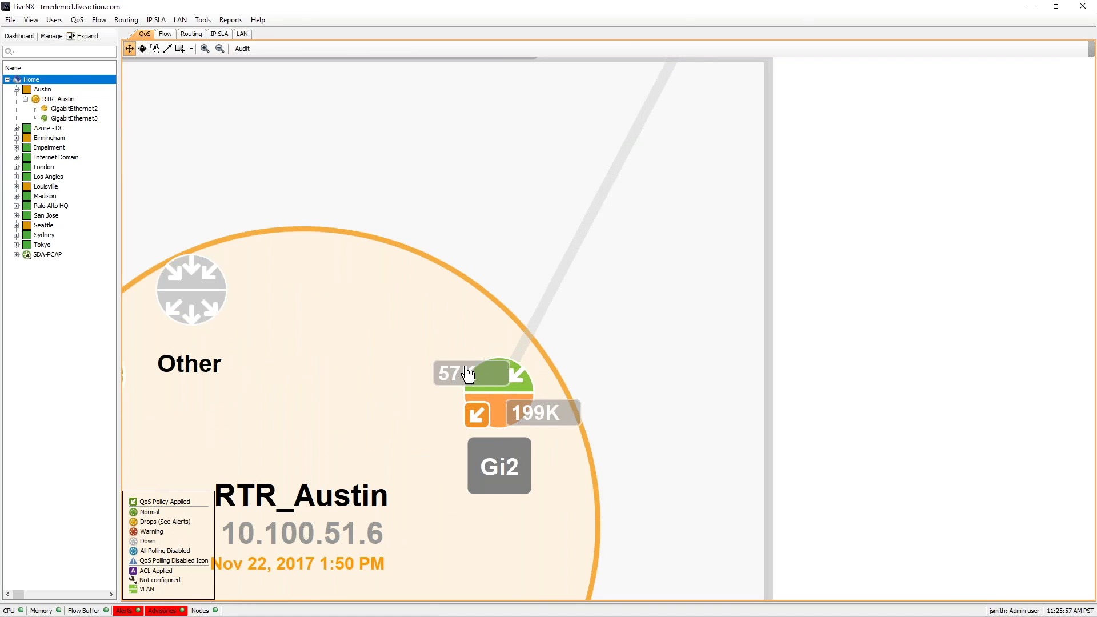
scroll(487, 394, down, 3)
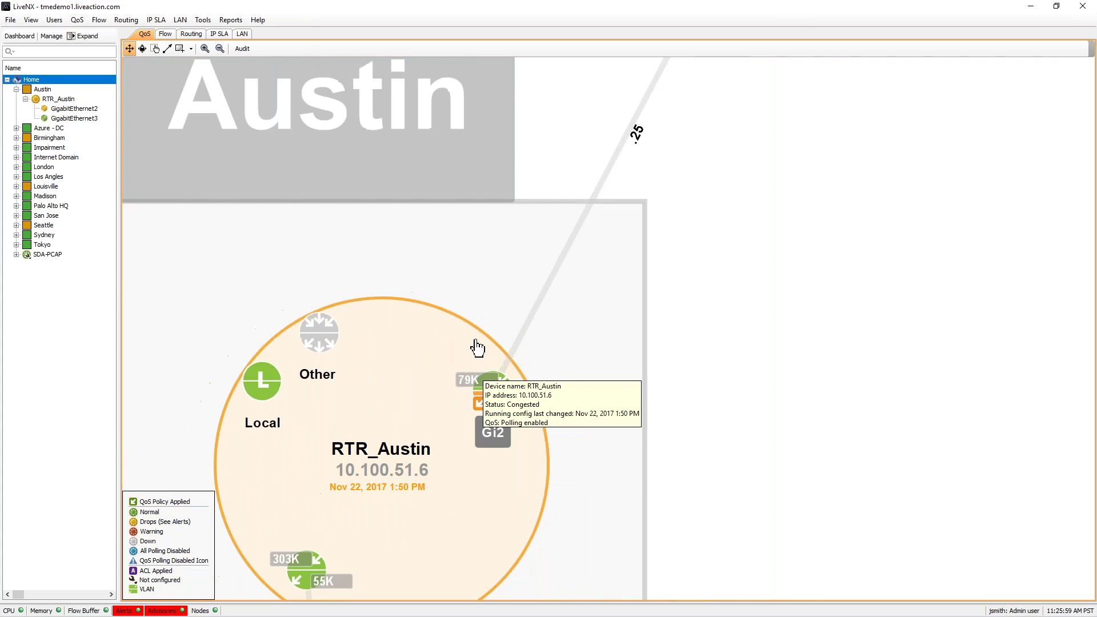
Step: Display the flow topology and follow the flows from RTR_Austin to the MPLS cloud
click(165, 34)
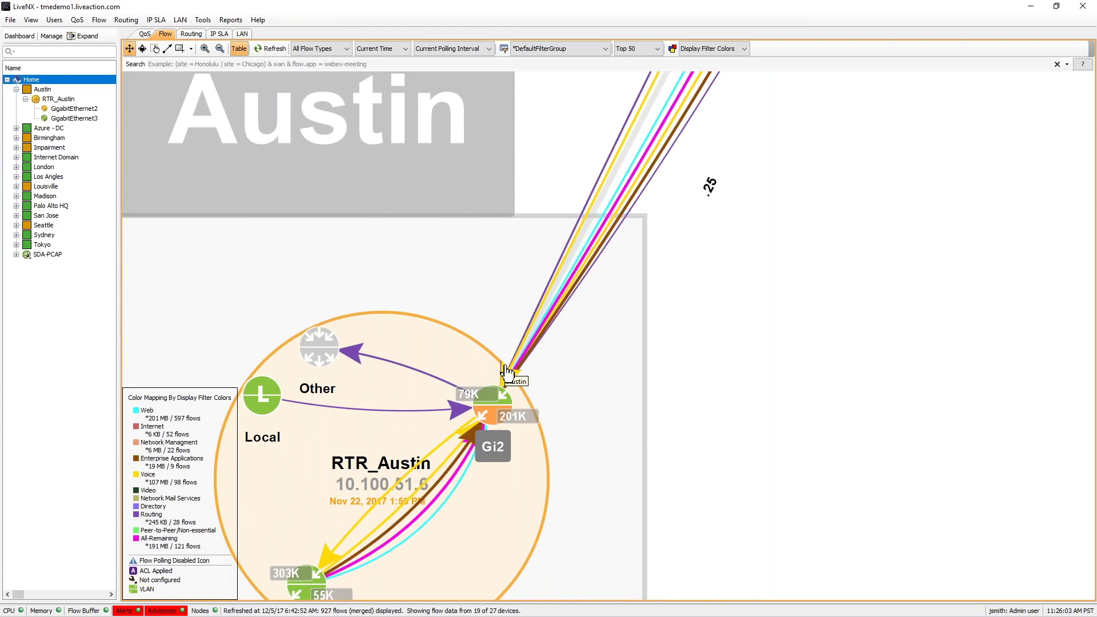
scroll(507, 371, down, 5)
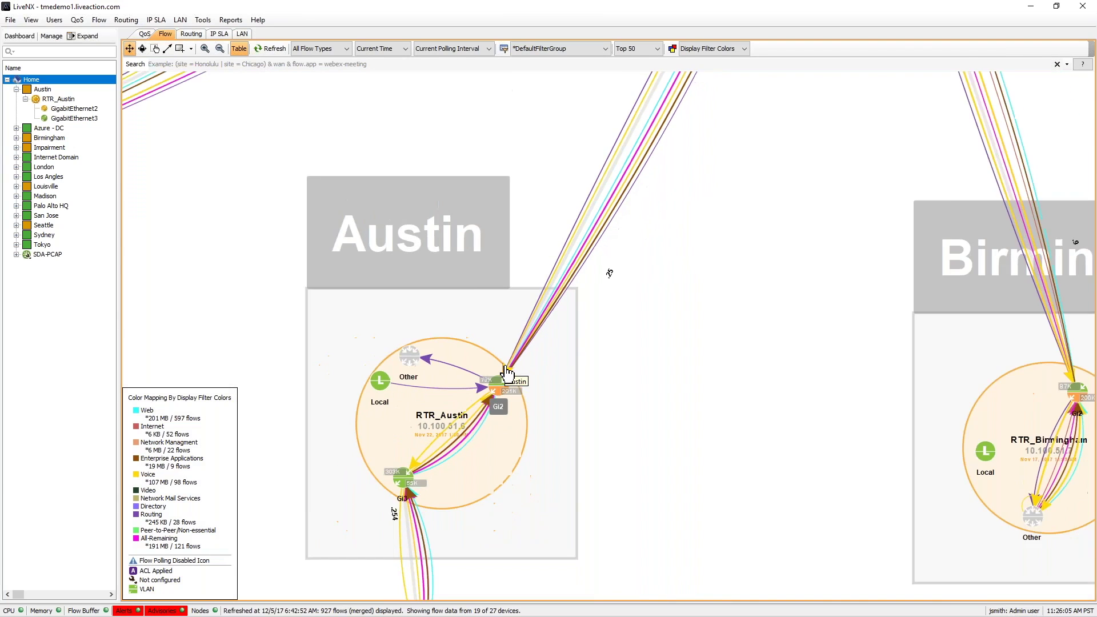
drag(652, 323, 526, 414)
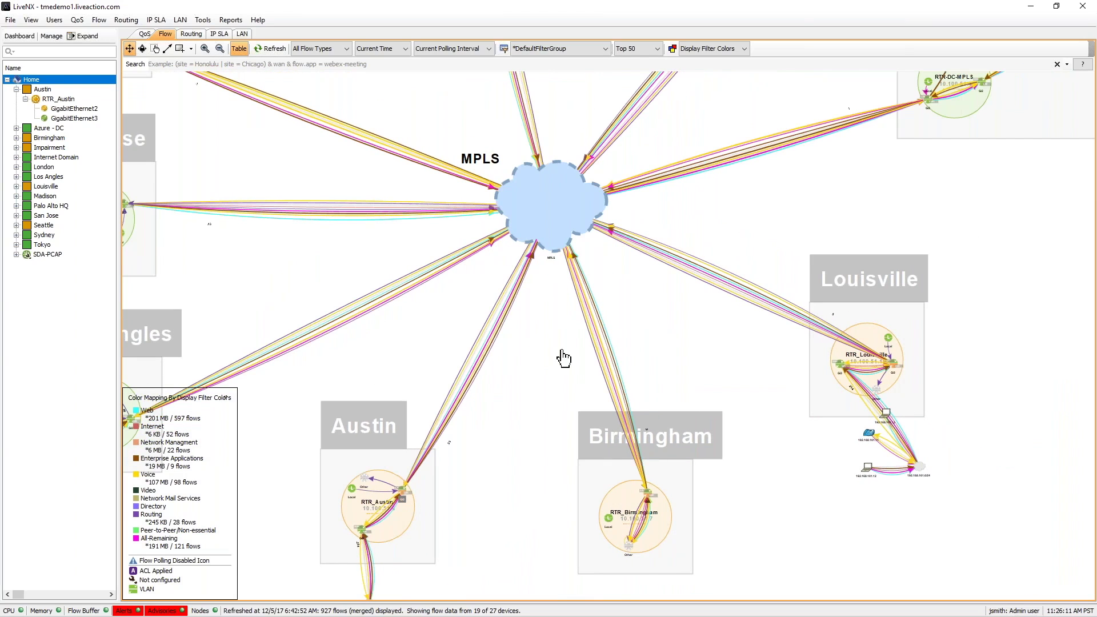
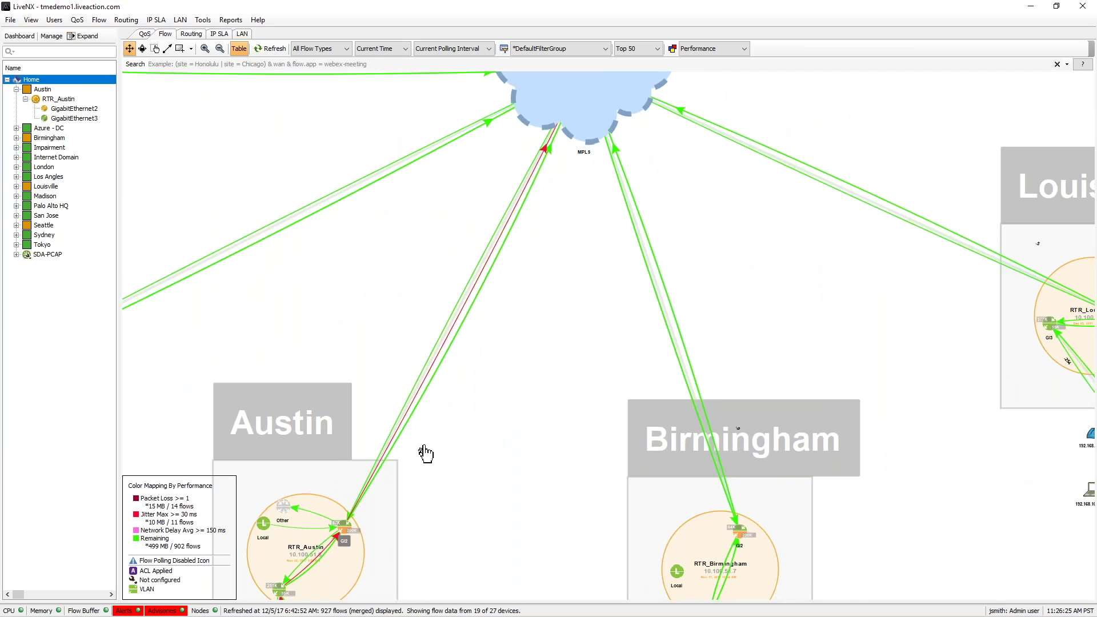
Step: Open the System Flow Table for the red performance flow between Gi3 and Gi2 in RTR_Austin
scroll(421, 453, up, 3)
scroll(520, 454, up, 3)
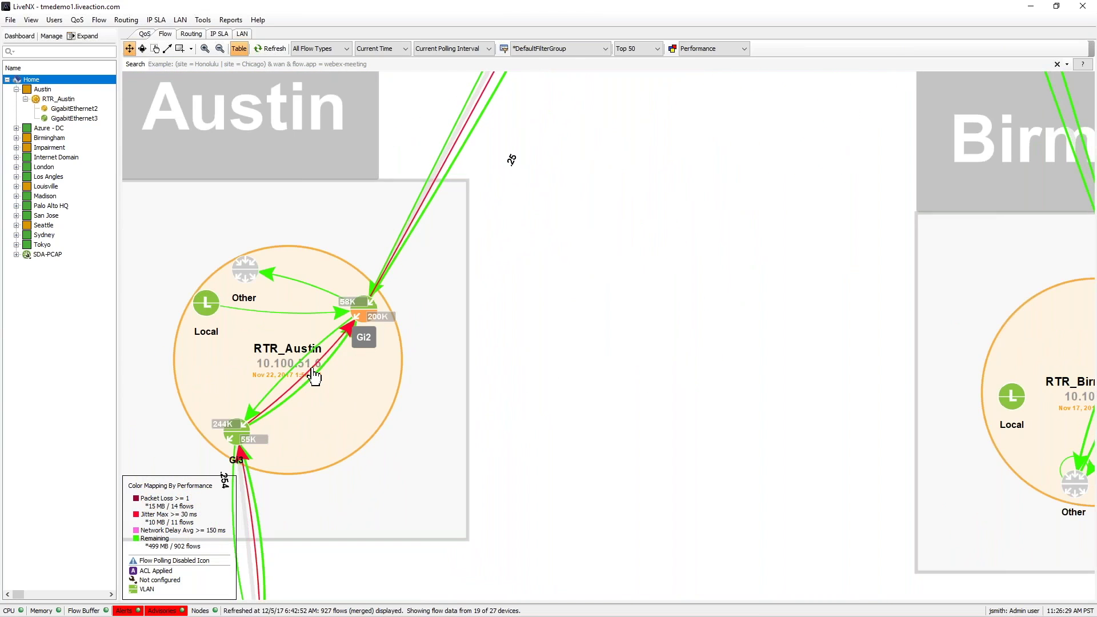
click(313, 376)
double_click(314, 376)
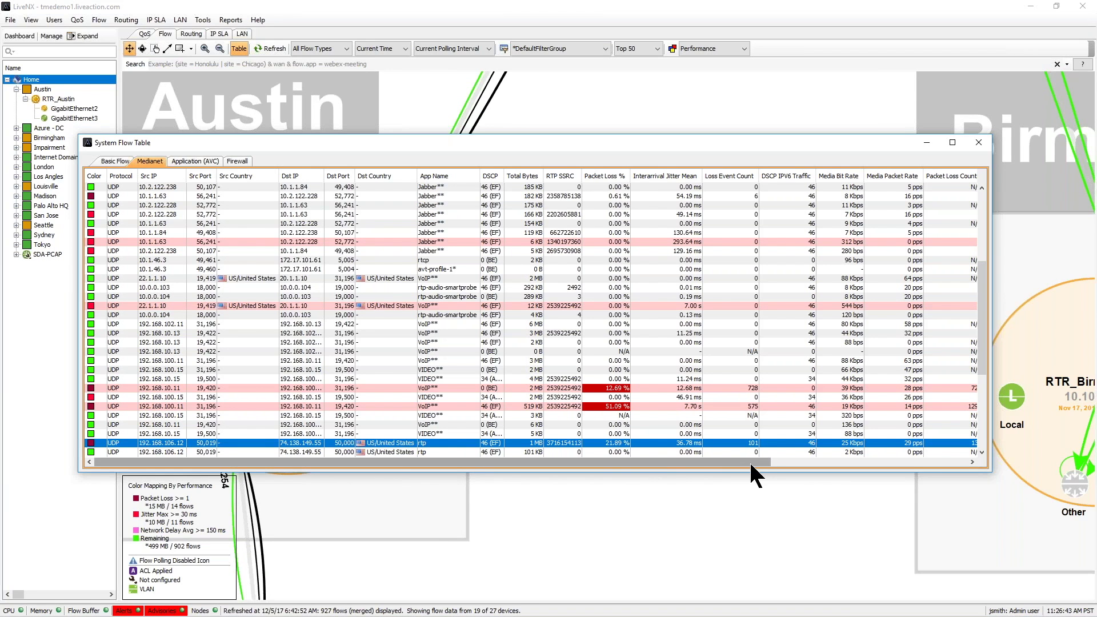
Step: Open the Medianet Flow Path Analysis for the rtp flow from 192.168.106.12:50019 to 74.138.149.55:50000 and reposition its window over the flow table
drag(749, 461, 577, 457)
double_click(568, 441)
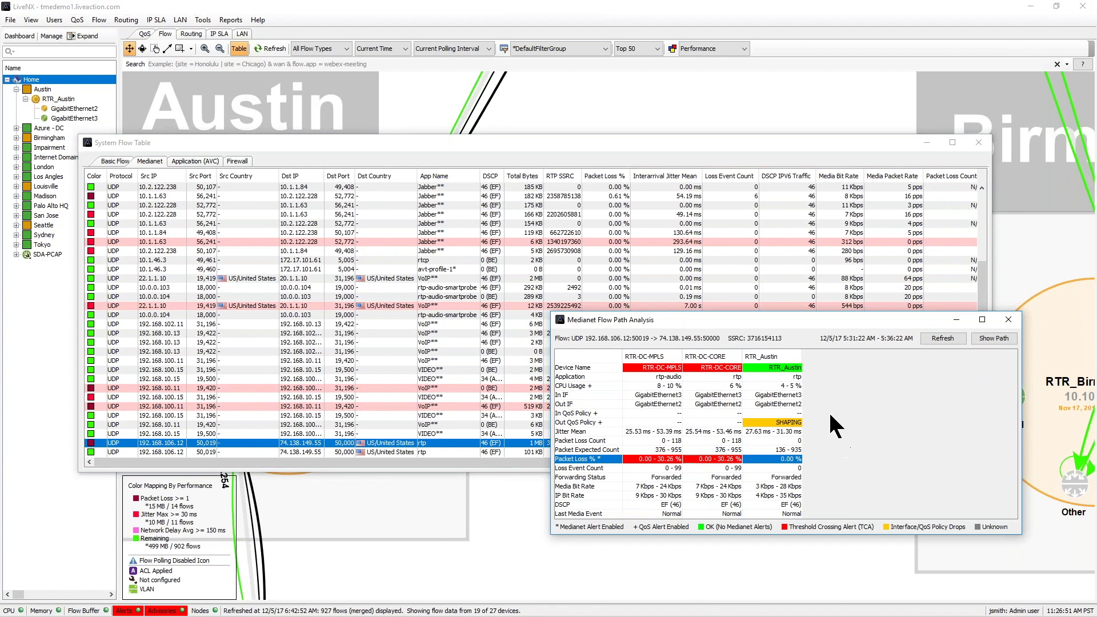
drag(752, 318, 572, 297)
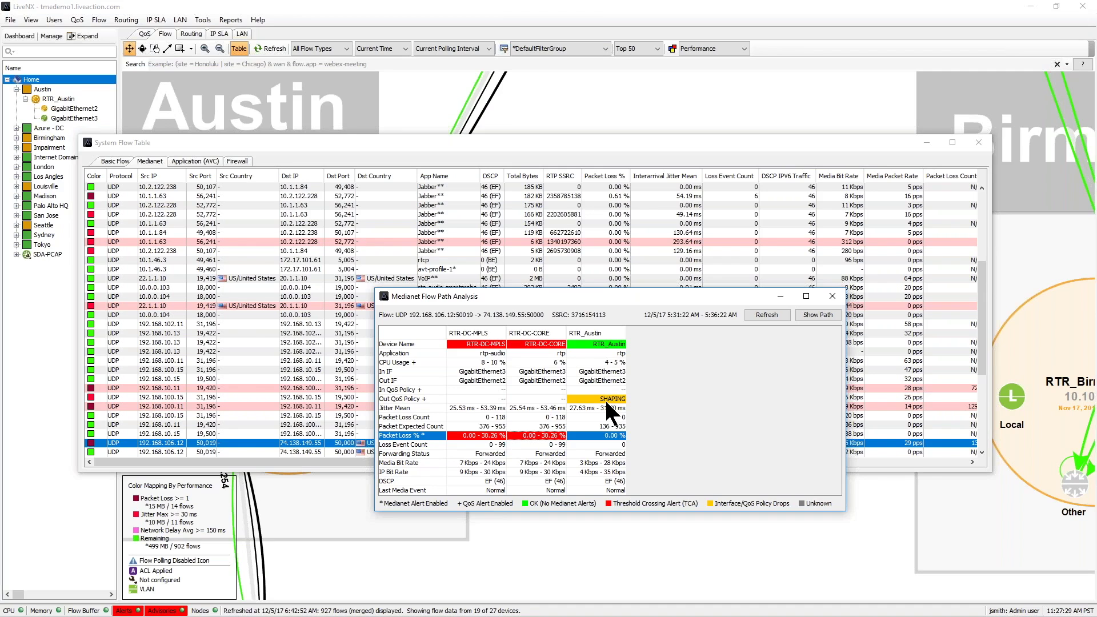
Step: Show the analyzed flow's path on the topology and examine it from Austin through MPLS to Azure - DC
click(814, 316)
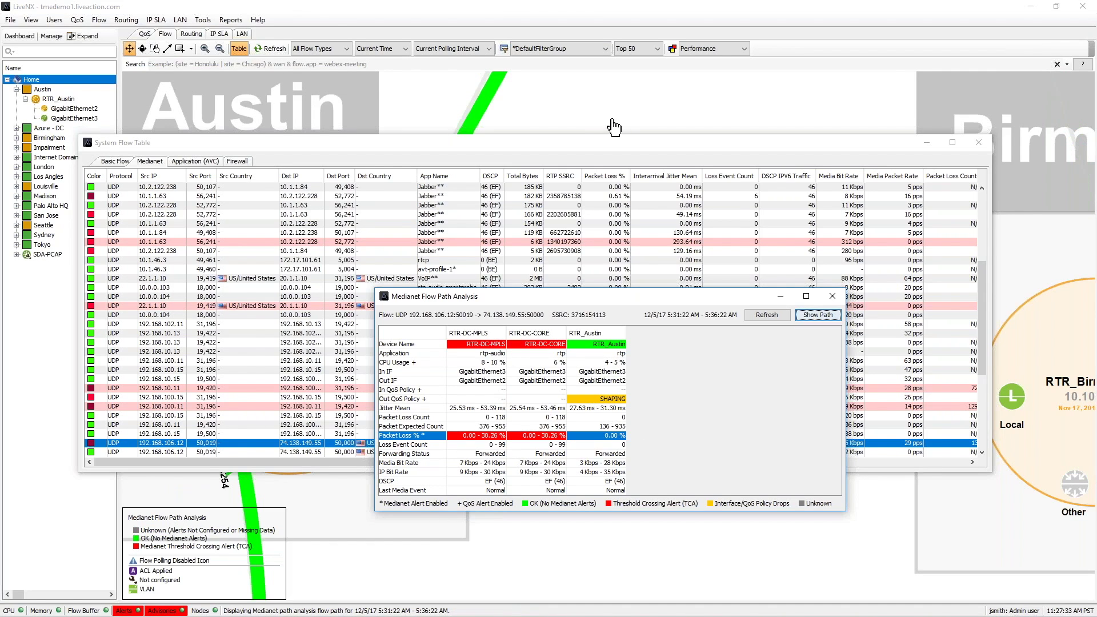
click(608, 121)
scroll(650, 394, down, 5)
drag(670, 367, 546, 529)
scroll(661, 416, down, 3)
drag(661, 417, 502, 385)
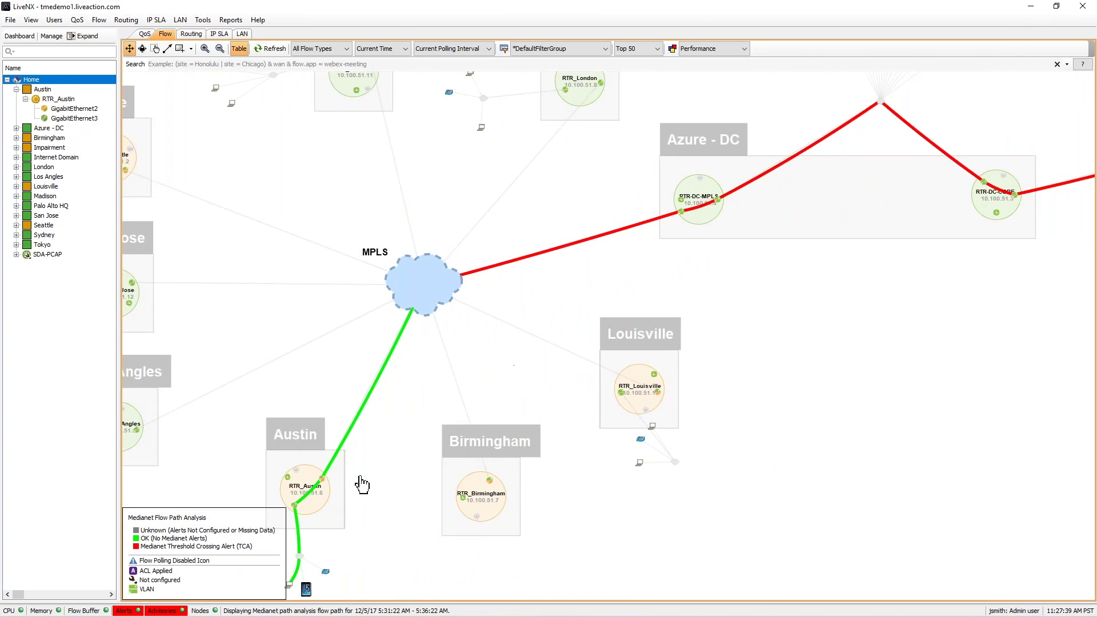
Step: Inspect the GigabitEthernet2 interface of RTR_Austin on the topology and open its QoS output graphs
drag(366, 485, 409, 404)
scroll(404, 392, up, 6)
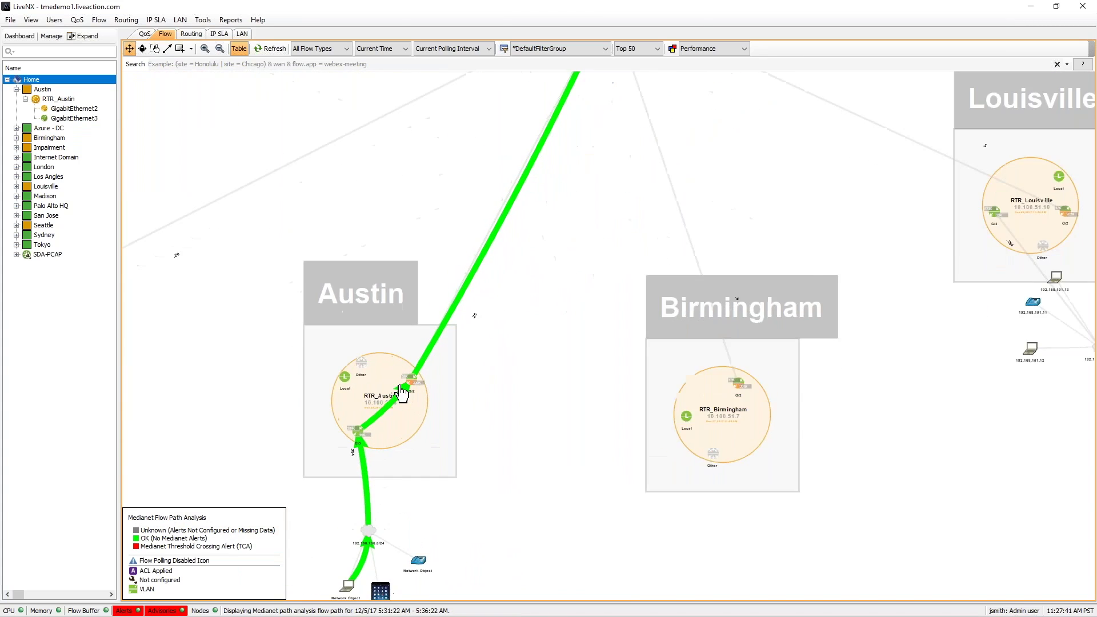
scroll(428, 379, up, 4)
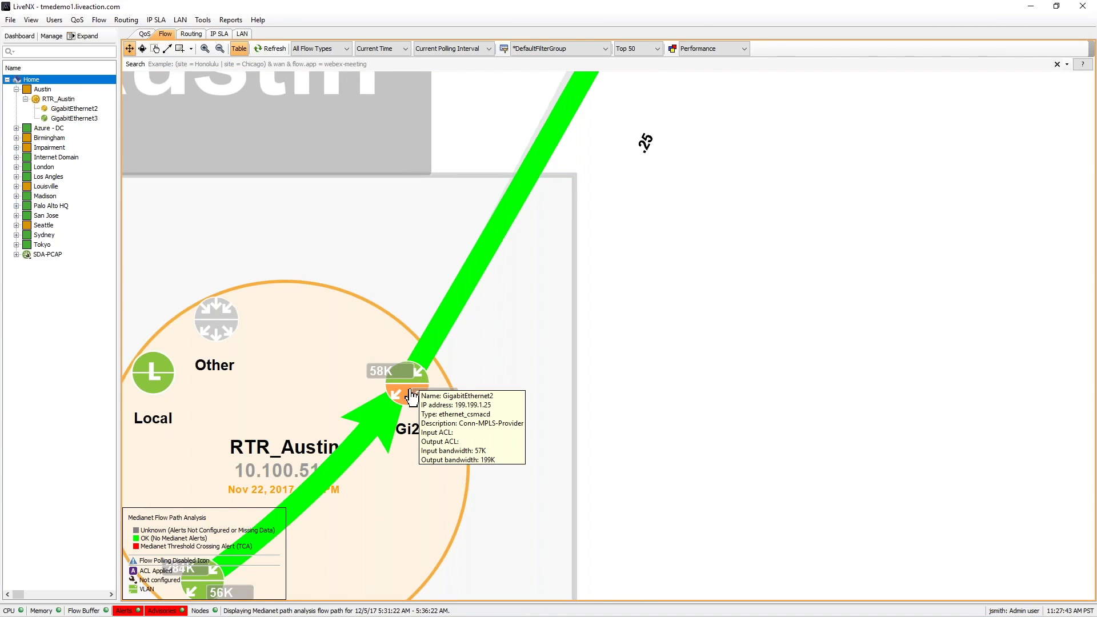
scroll(411, 395, up, 1)
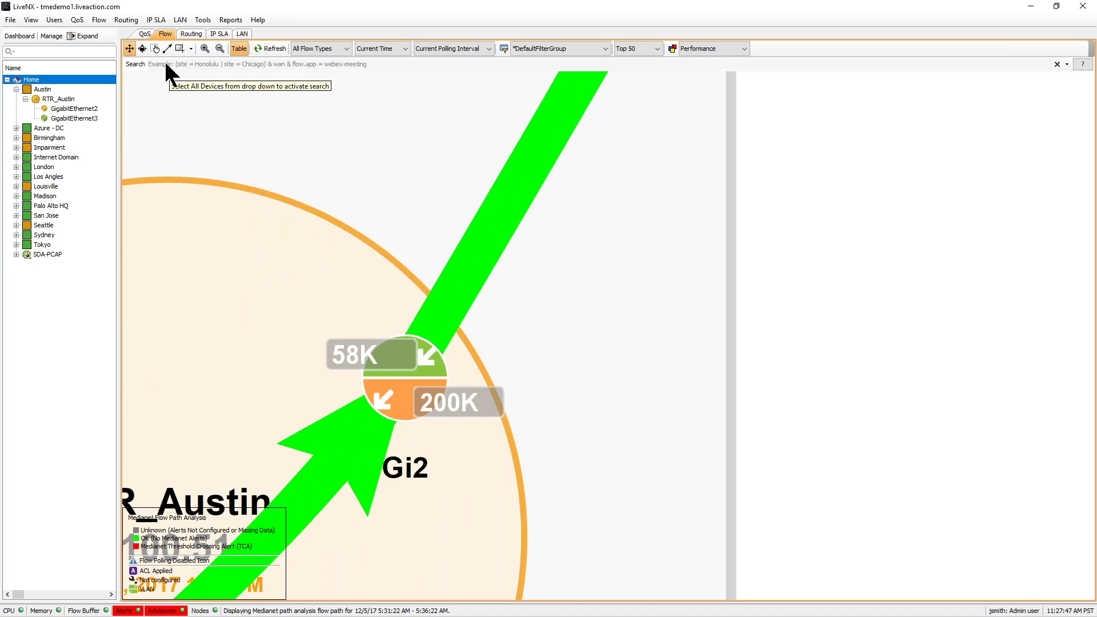
click(144, 34)
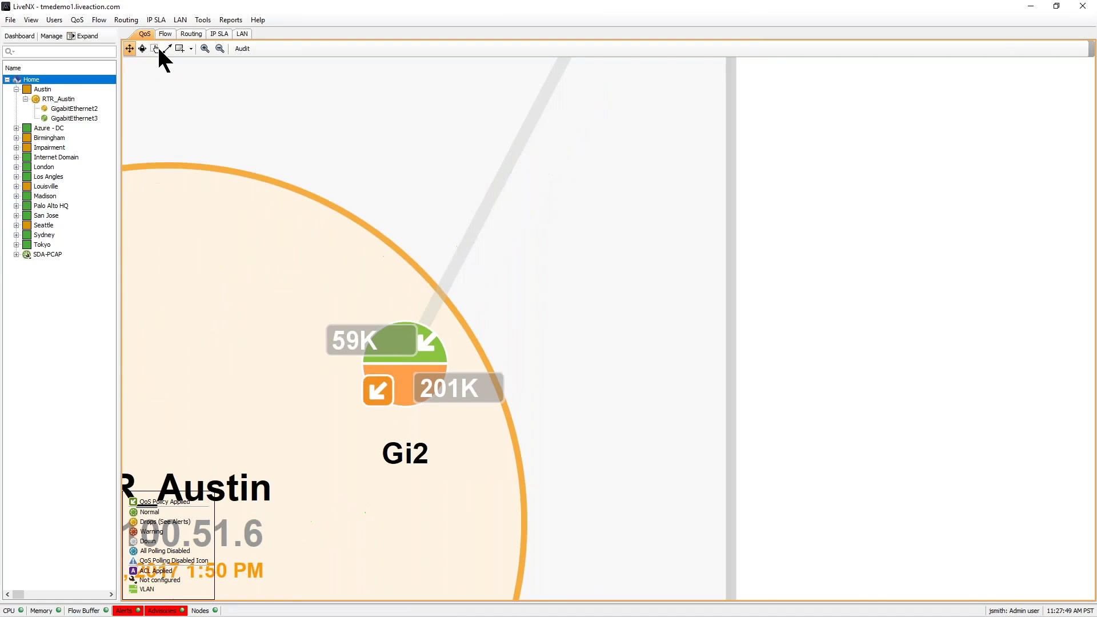
scroll(330, 322, up, 1)
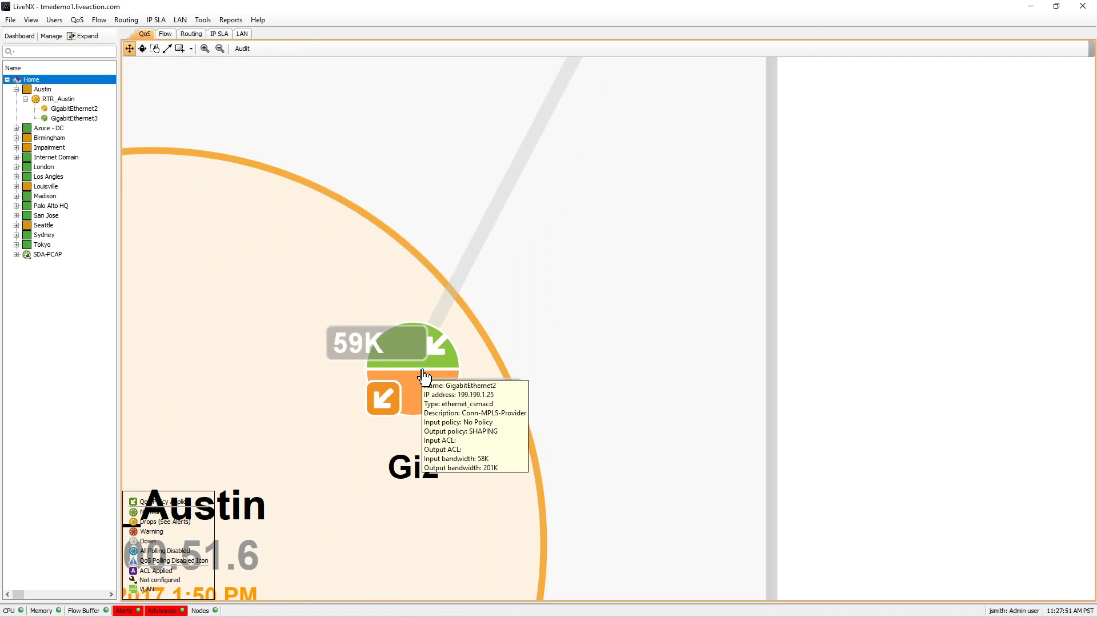
click(423, 377)
double_click(423, 377)
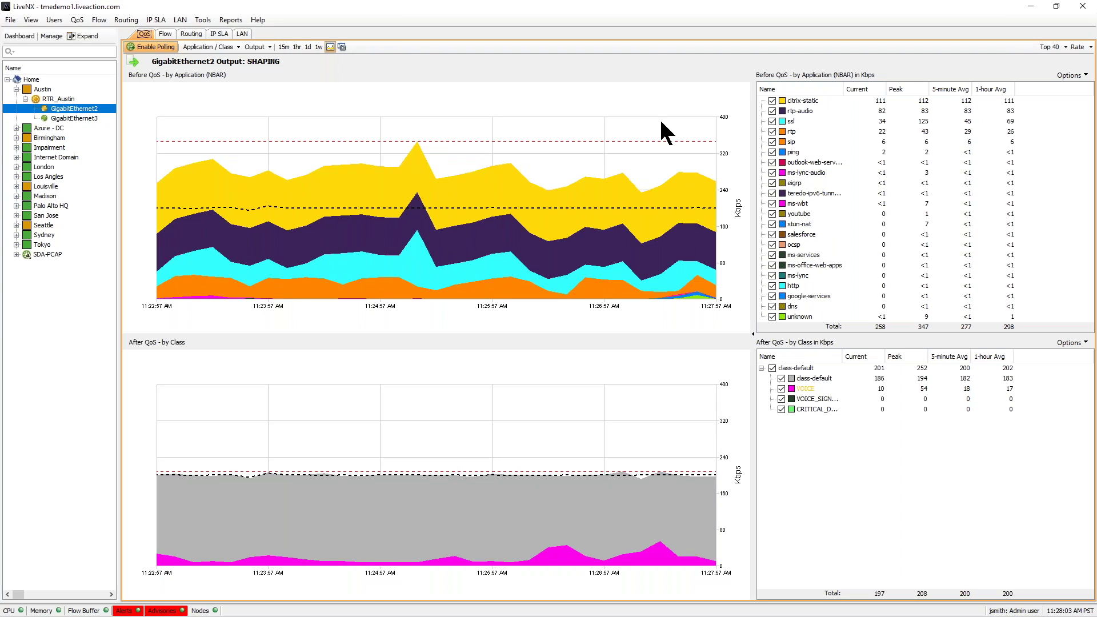
Step: Set the GigabitEthernet2 output graphs to Class / Class and widen the Name column of the Before QoS table
click(220, 47)
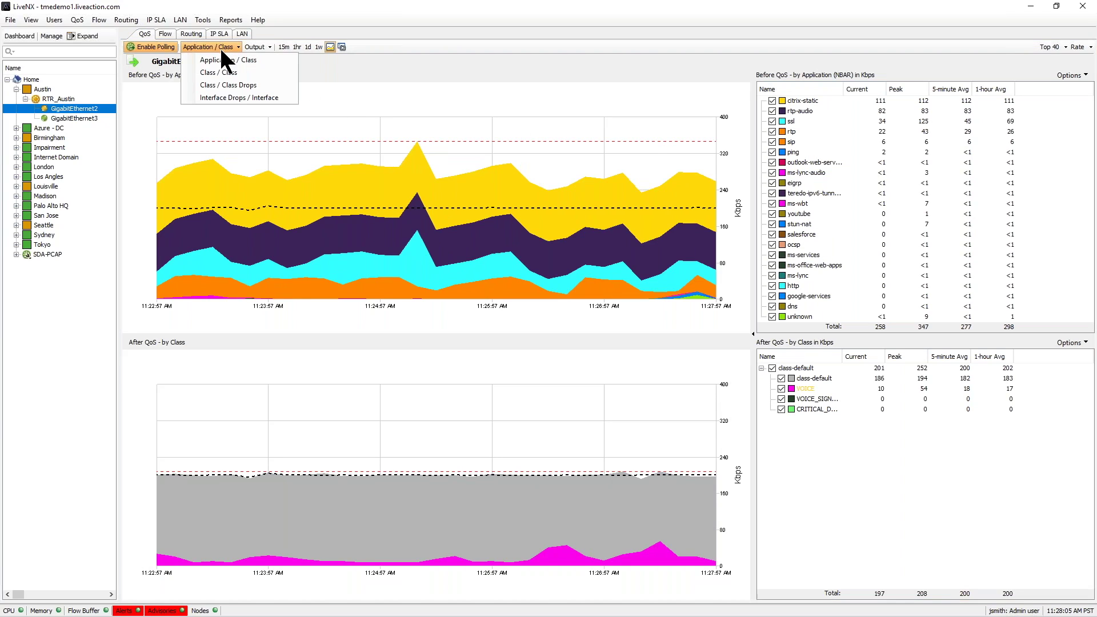
click(221, 73)
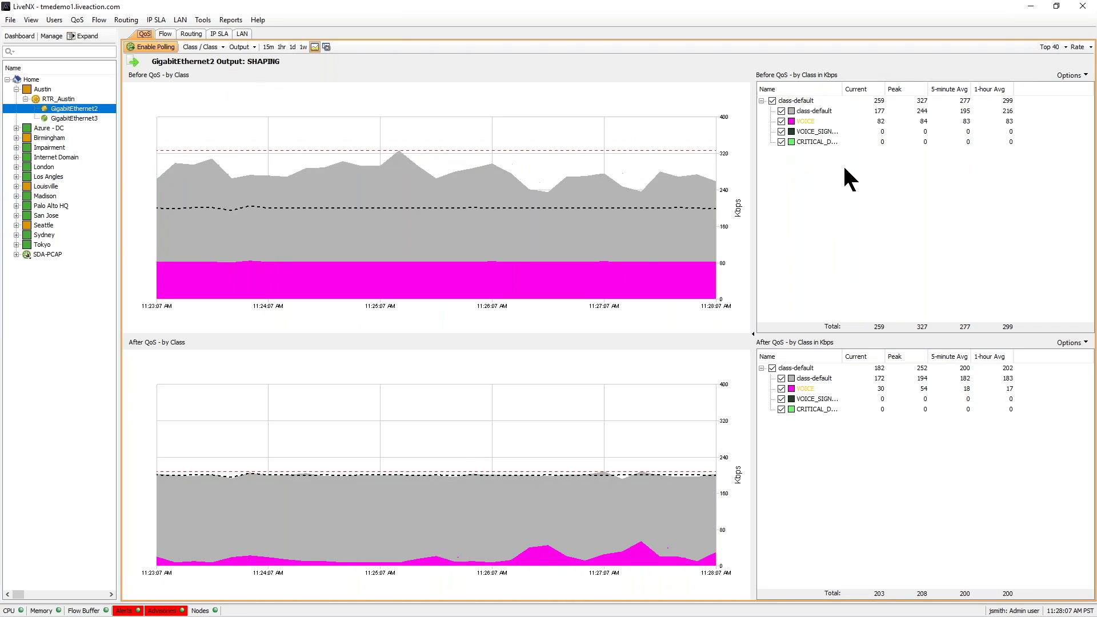
drag(840, 94, 849, 93)
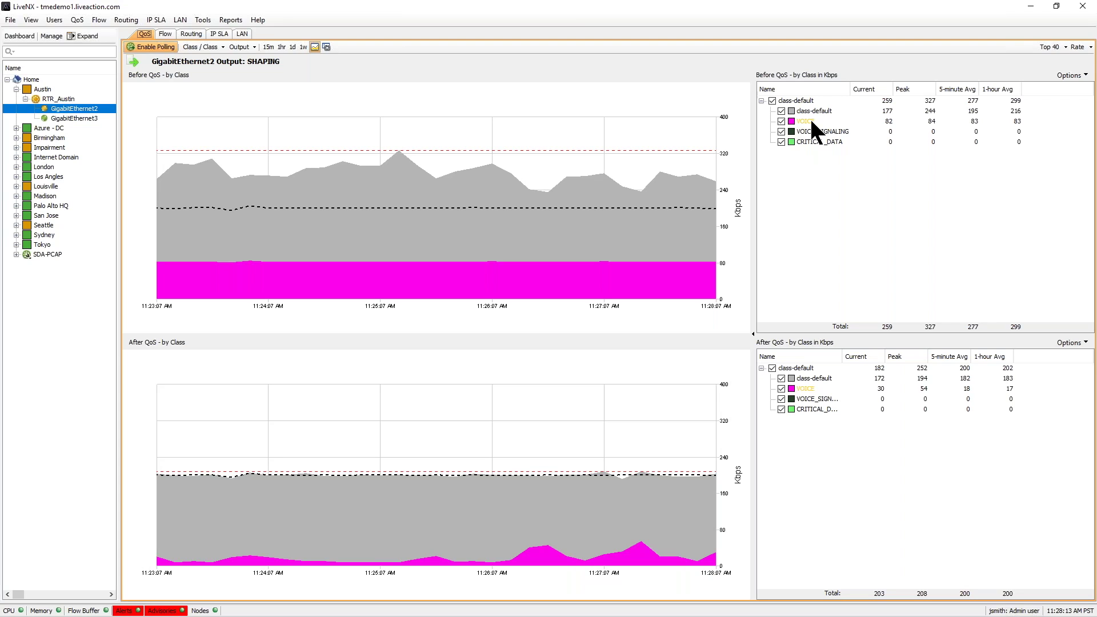
Step: View the class statistics of the VOICE class after QoS in an enlarged window, and close it
click(808, 388)
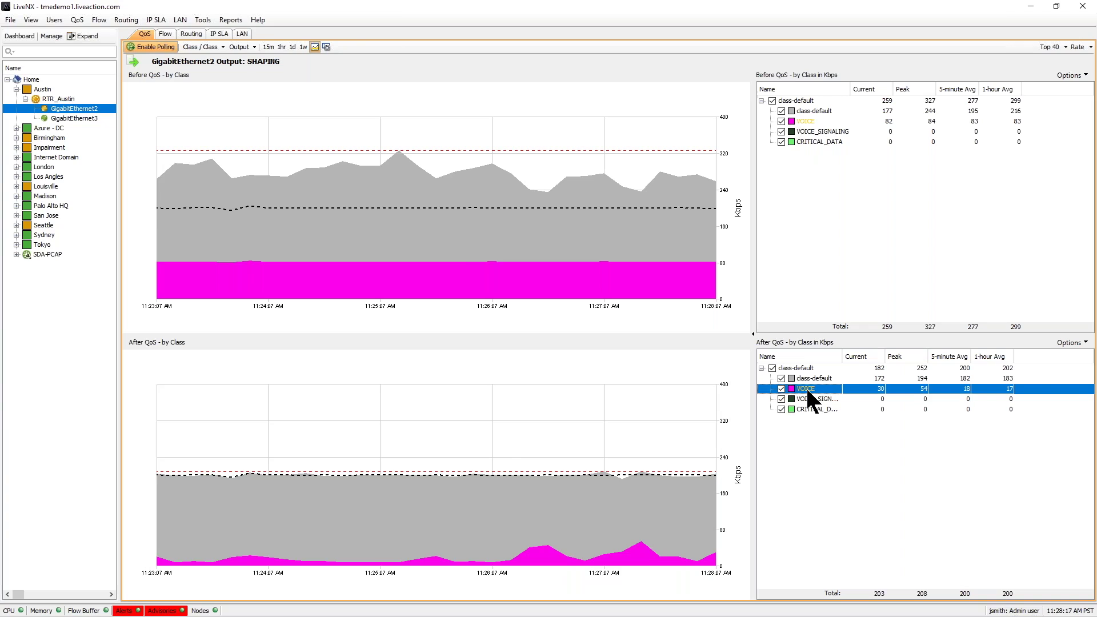
right_click(807, 388)
click(835, 392)
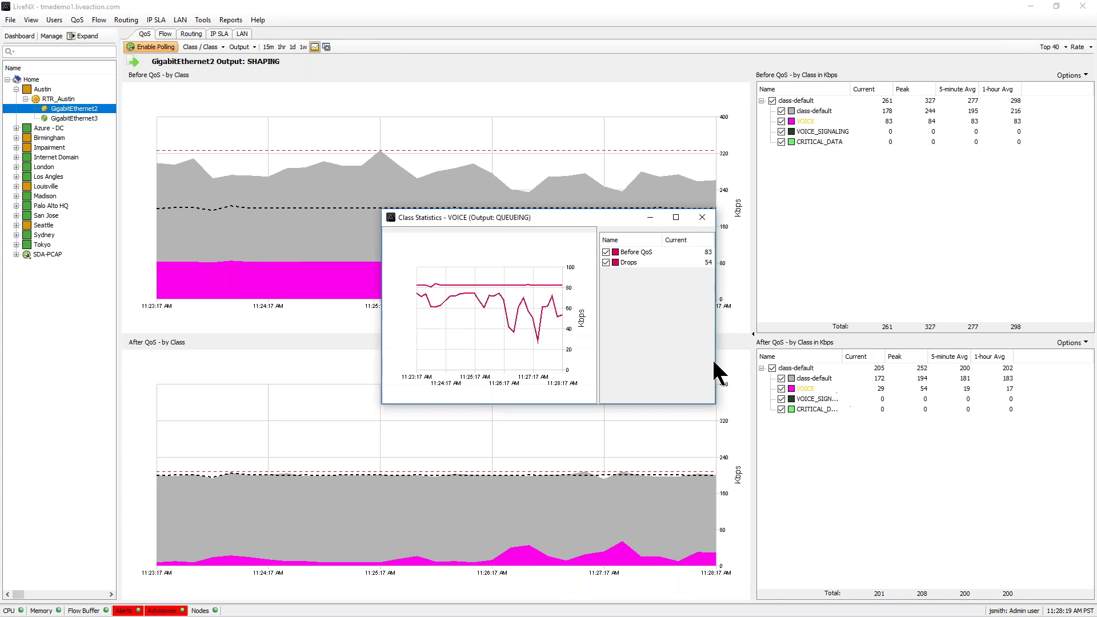
drag(713, 349, 851, 329)
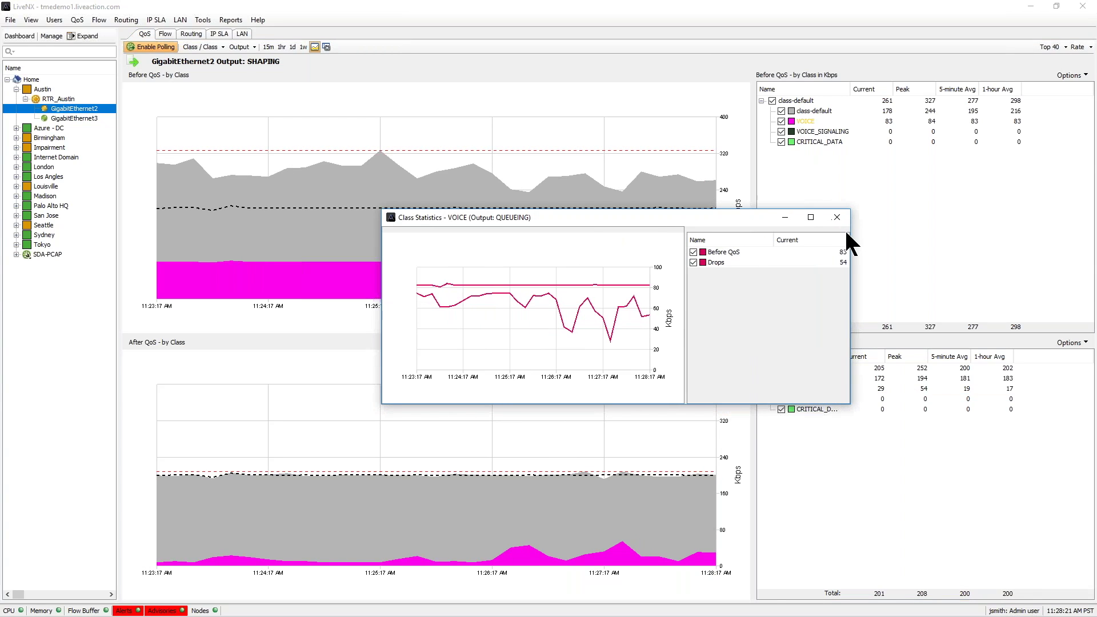
click(837, 218)
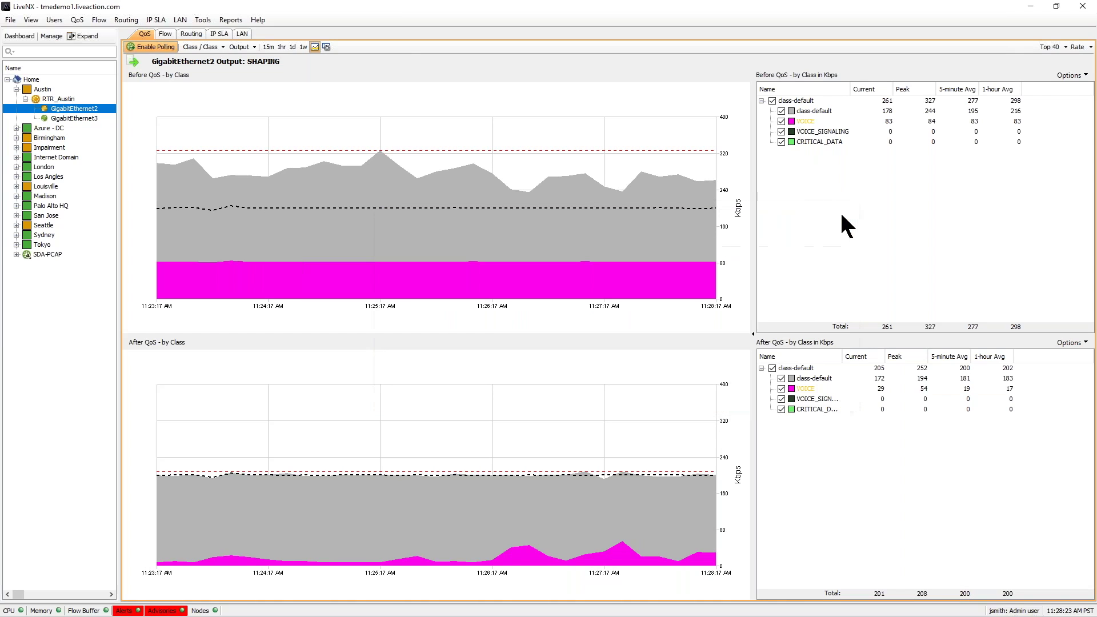
Step: Try a reserved bandwidth of 80 Kbps for the VOICE class in the nested output policy SHAPING / QUEUEING
right_click(800, 387)
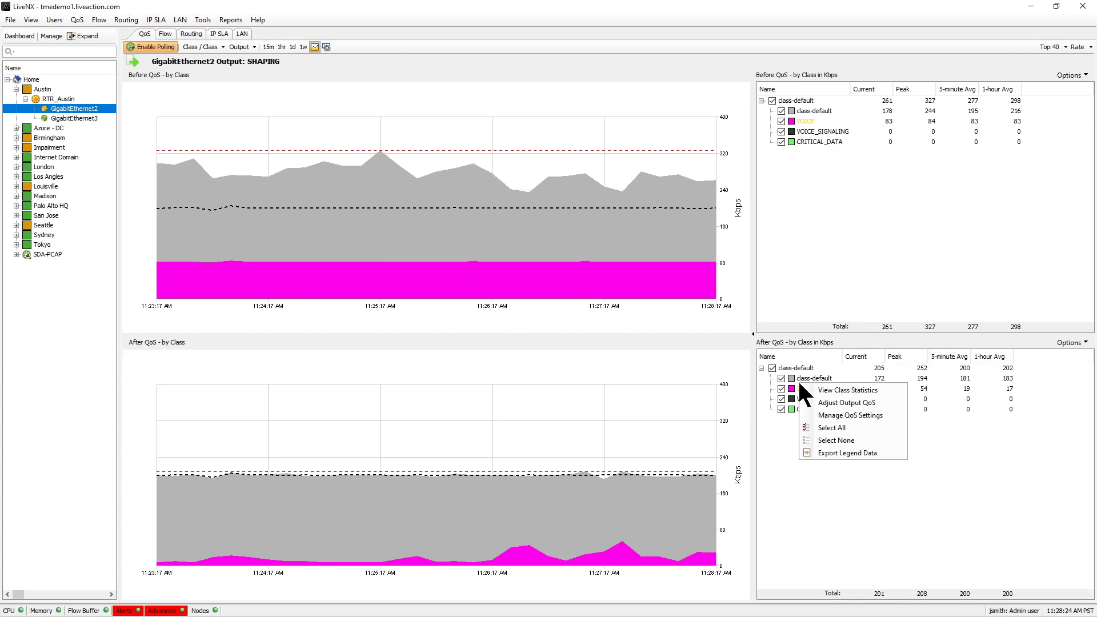
click(828, 400)
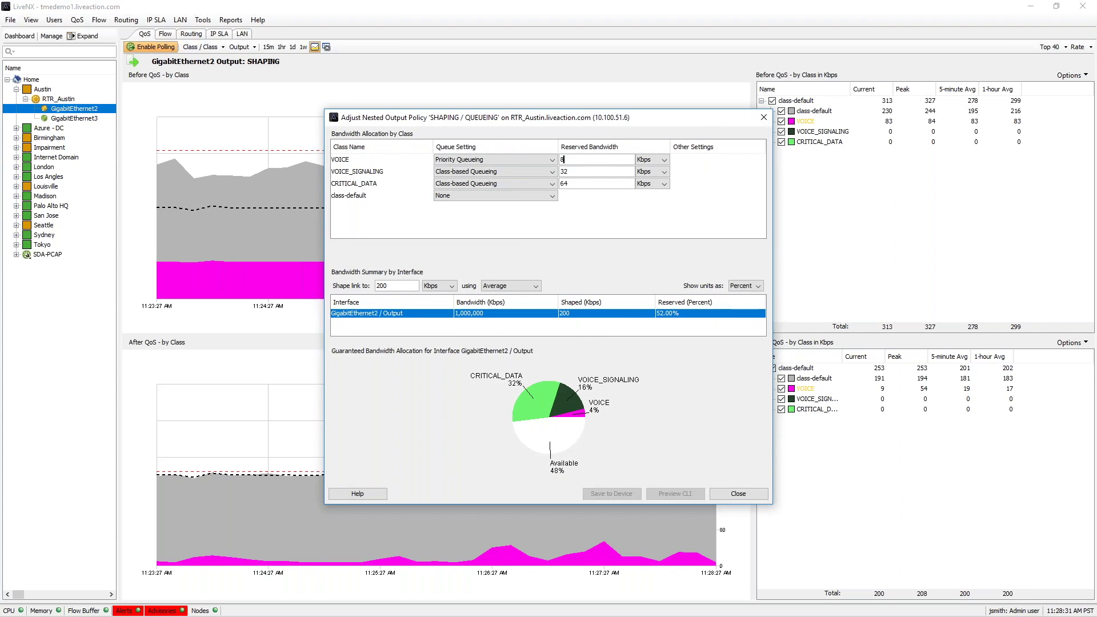
click(561, 159)
text(0)
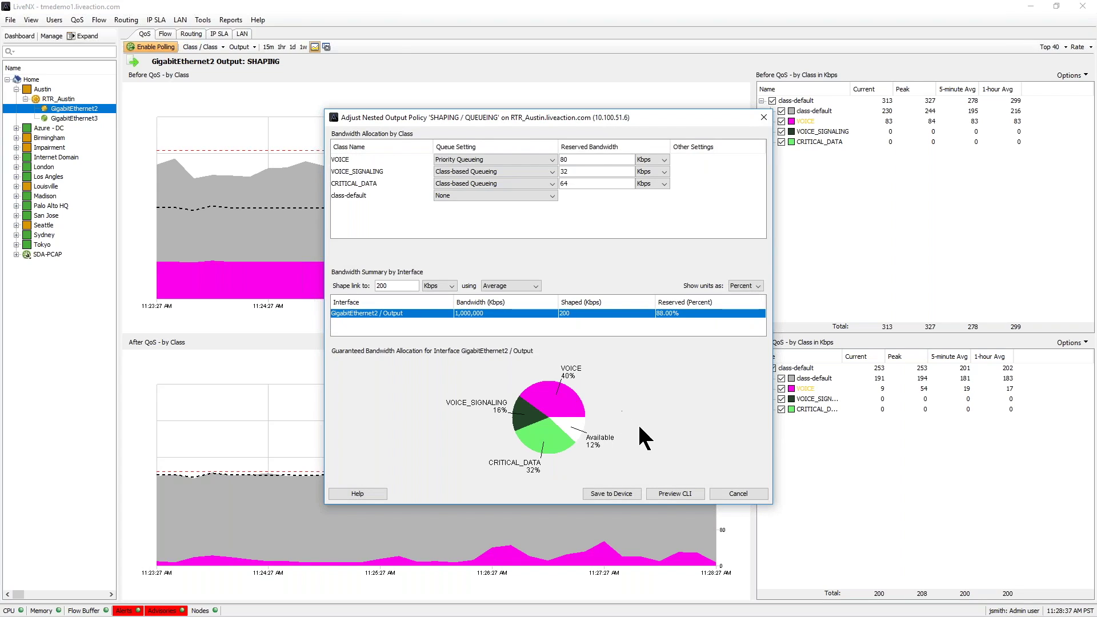
Step: Preview the CLI commands for the adjusted output policy and discard the adjustment without saving it to the device
click(675, 493)
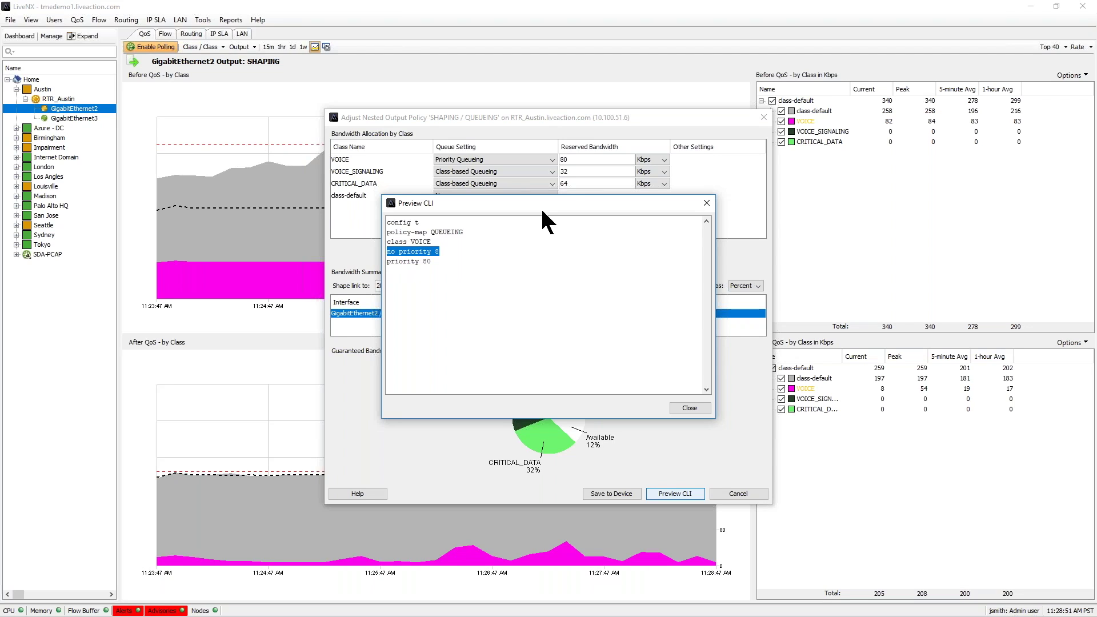
click(690, 408)
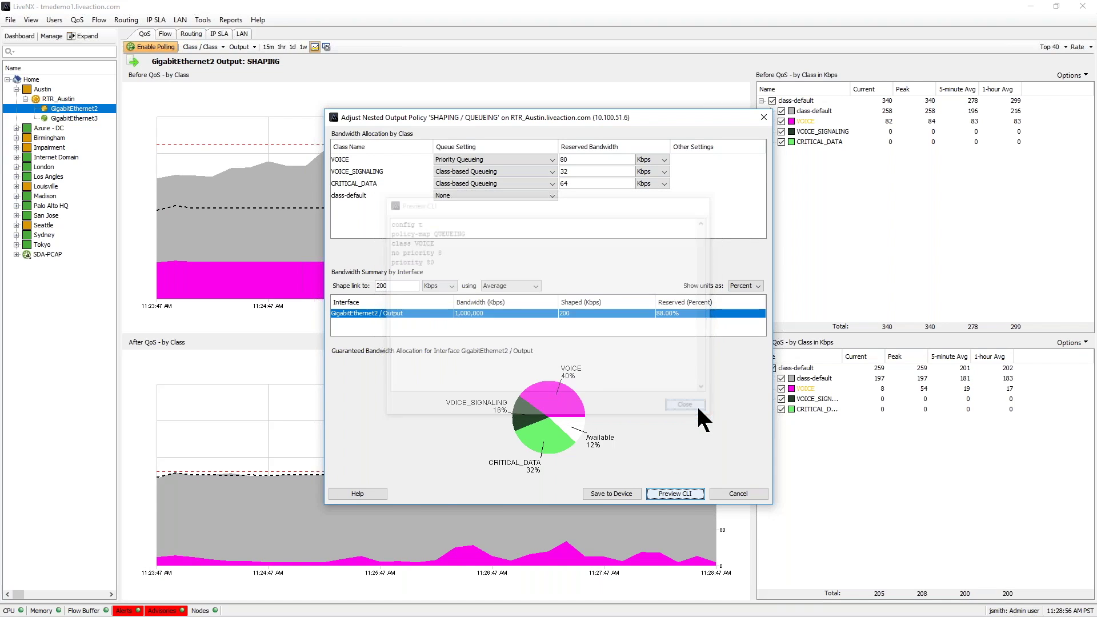
click(749, 493)
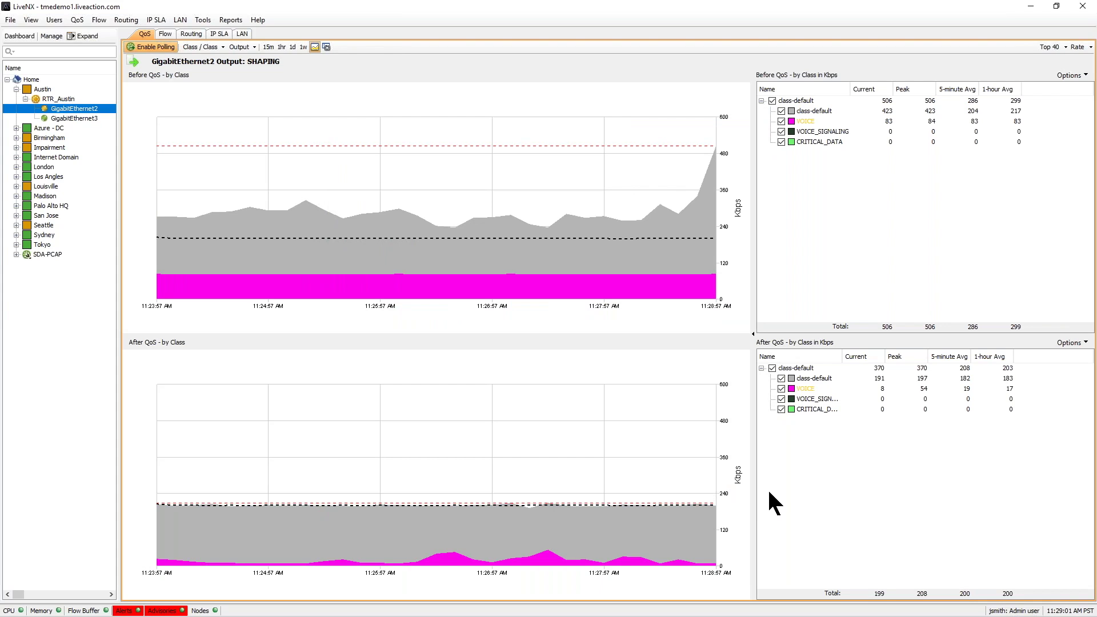
Step: Return to the Home network topology and display its flows with the Medianet path from Austin
click(34, 80)
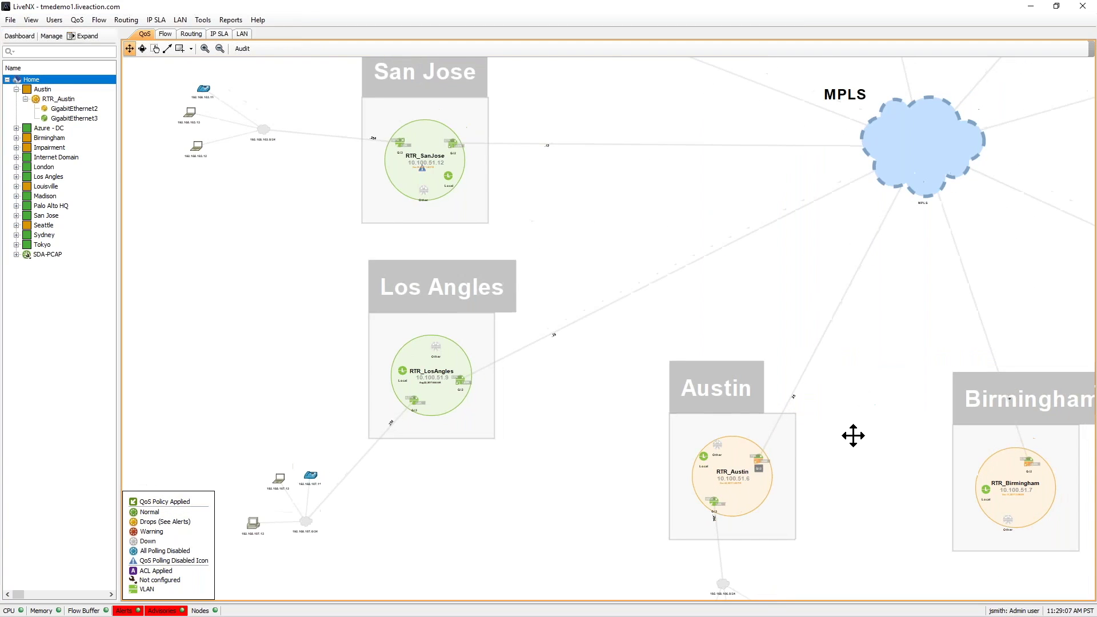
click(165, 34)
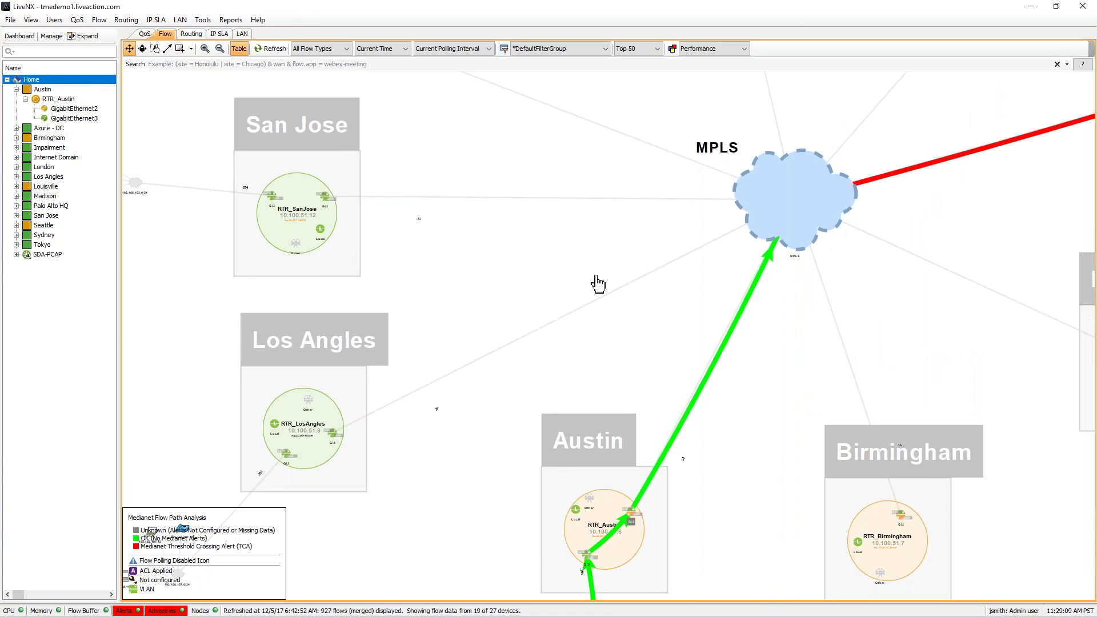